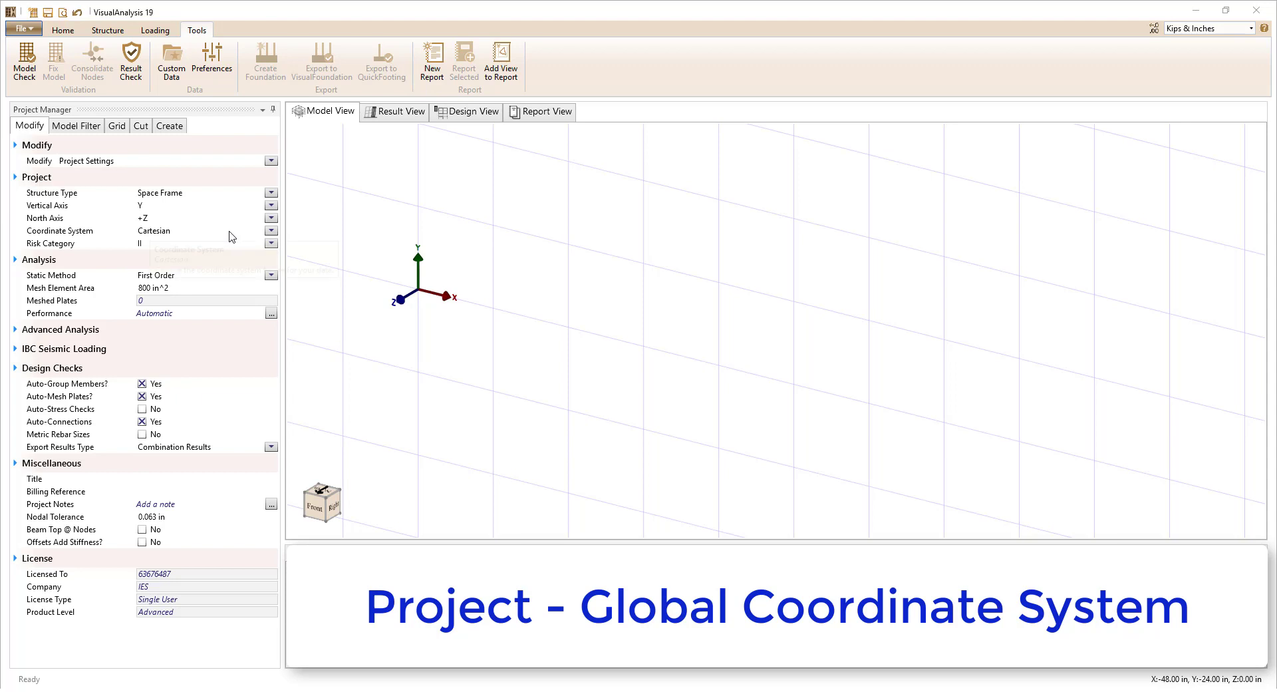
# Keep the project's coordinate system on Cartesian, and toggle the global axes display off and back on.
pyautogui.click(271, 230)
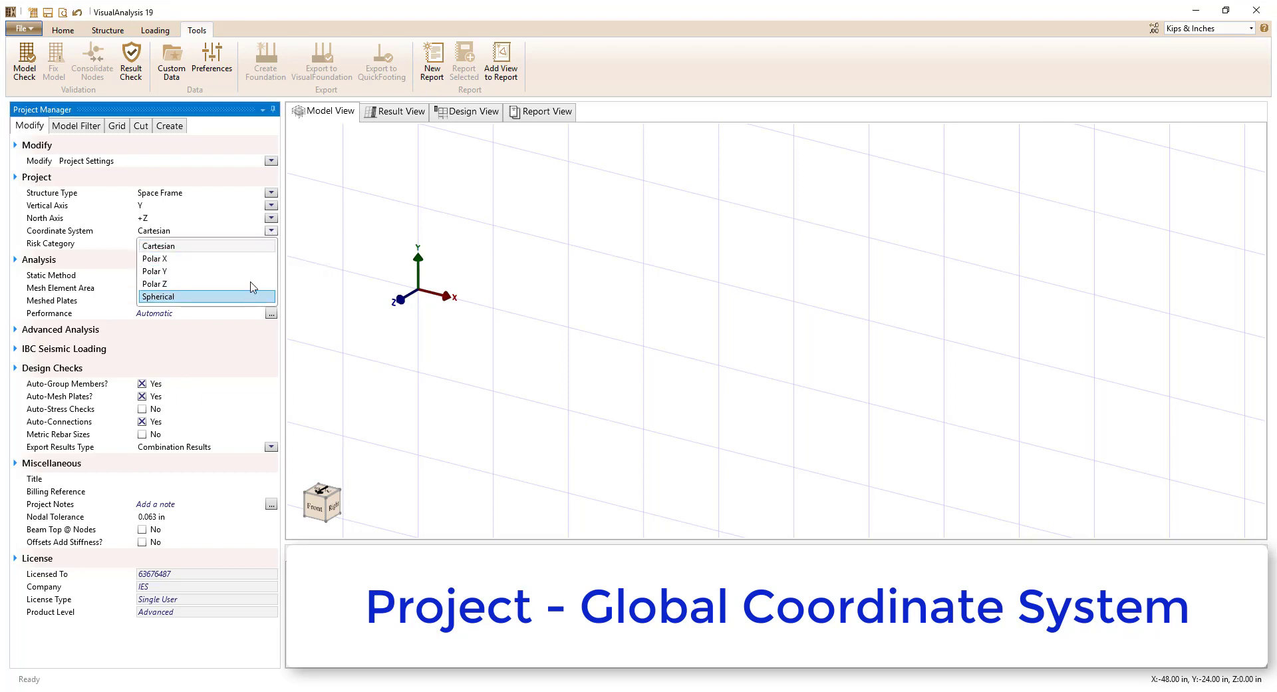
pyautogui.click(253, 245)
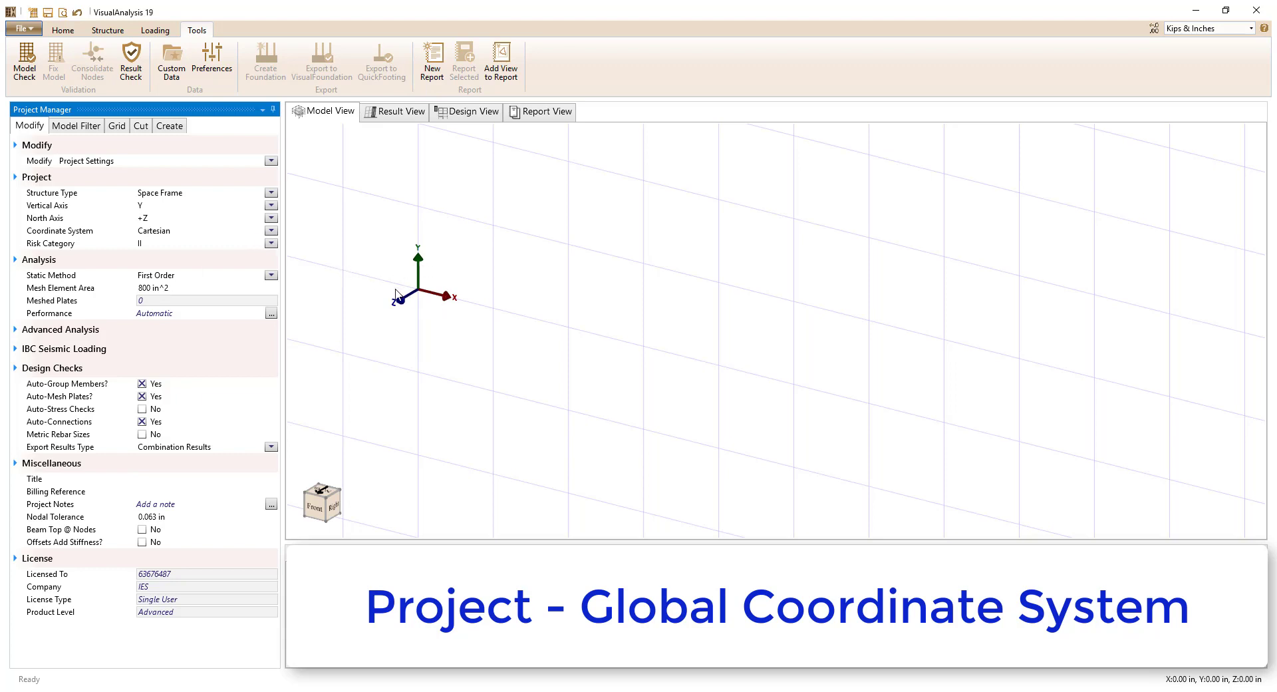
pyautogui.click(89, 128)
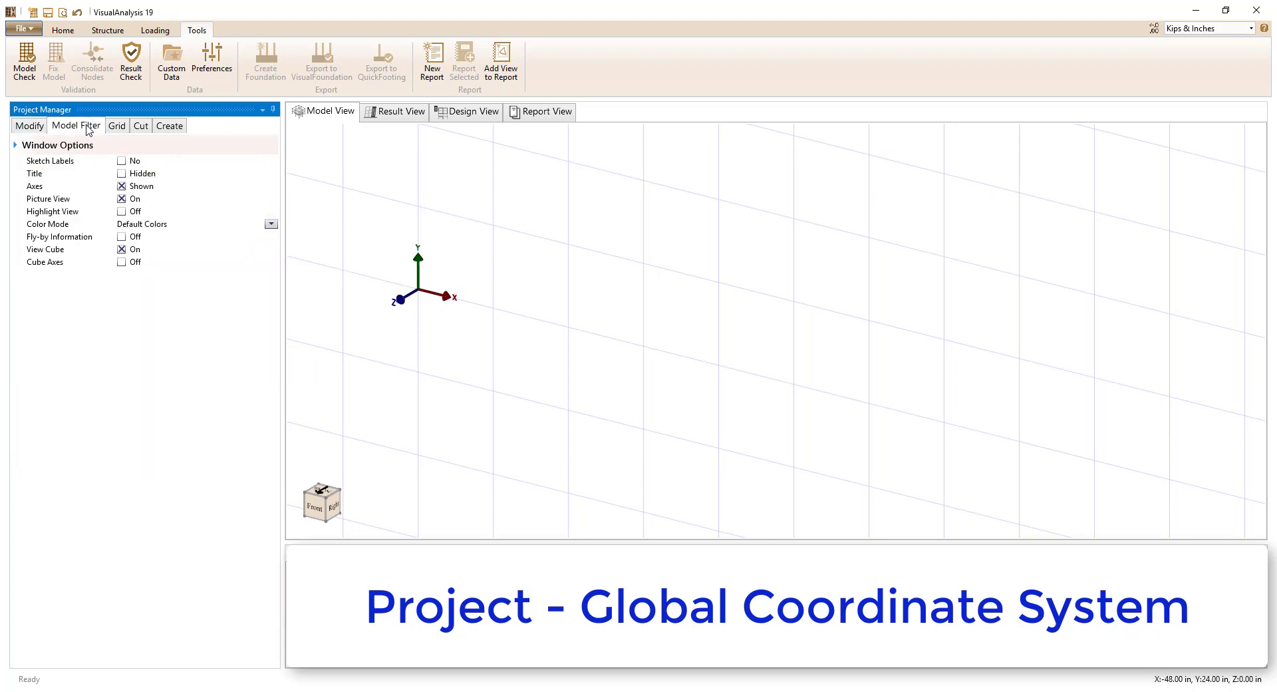
pyautogui.click(121, 186)
pyautogui.click(122, 186)
pyautogui.click(30, 126)
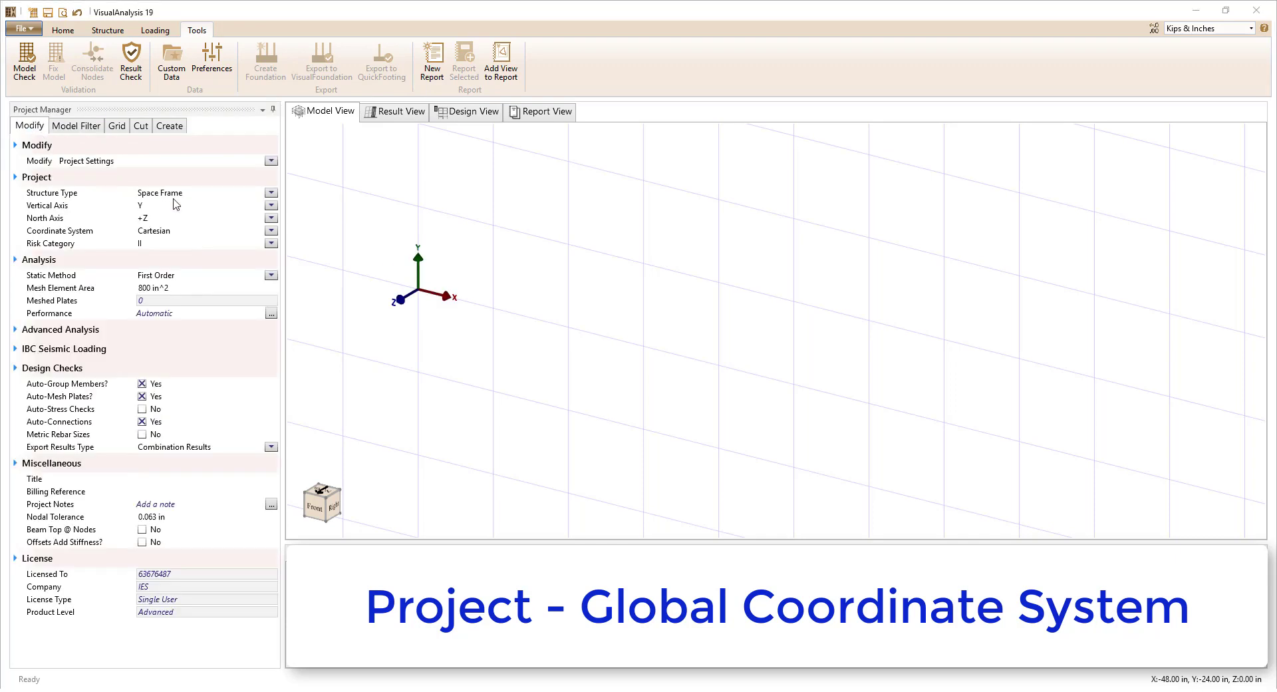
# Draw a 96 in member along the X axis, ending at the origin, and show the member local axes.
pyautogui.moveTo(692, 364); pyautogui.dragTo(418, 292)
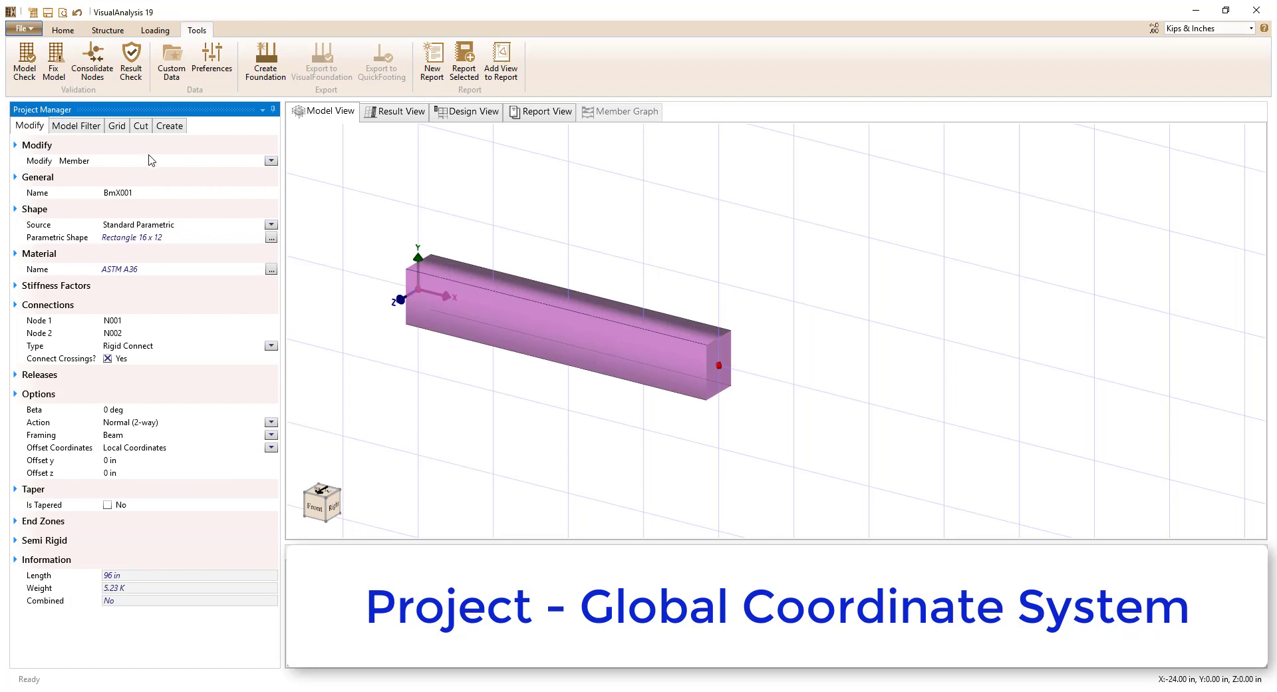
pyautogui.click(97, 126)
pyautogui.click(131, 281)
pyautogui.click(31, 126)
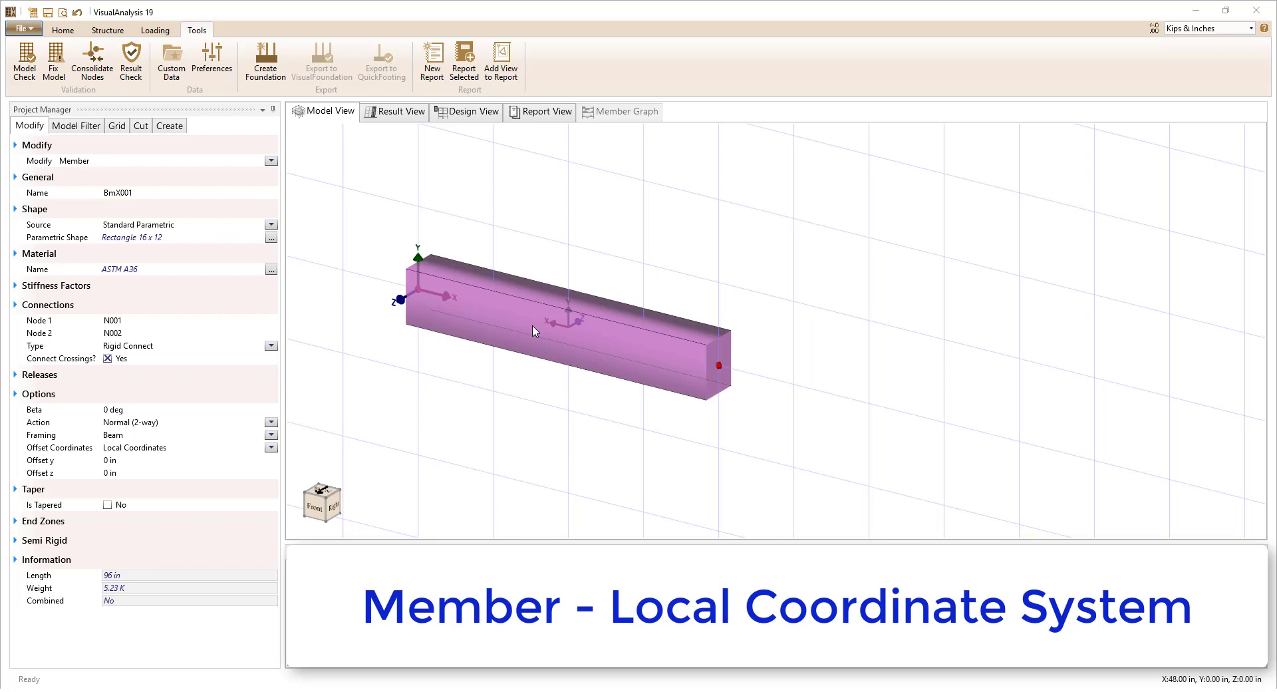
# Reverse the local axes of the horizontal beam.
pyautogui.click(103, 31)
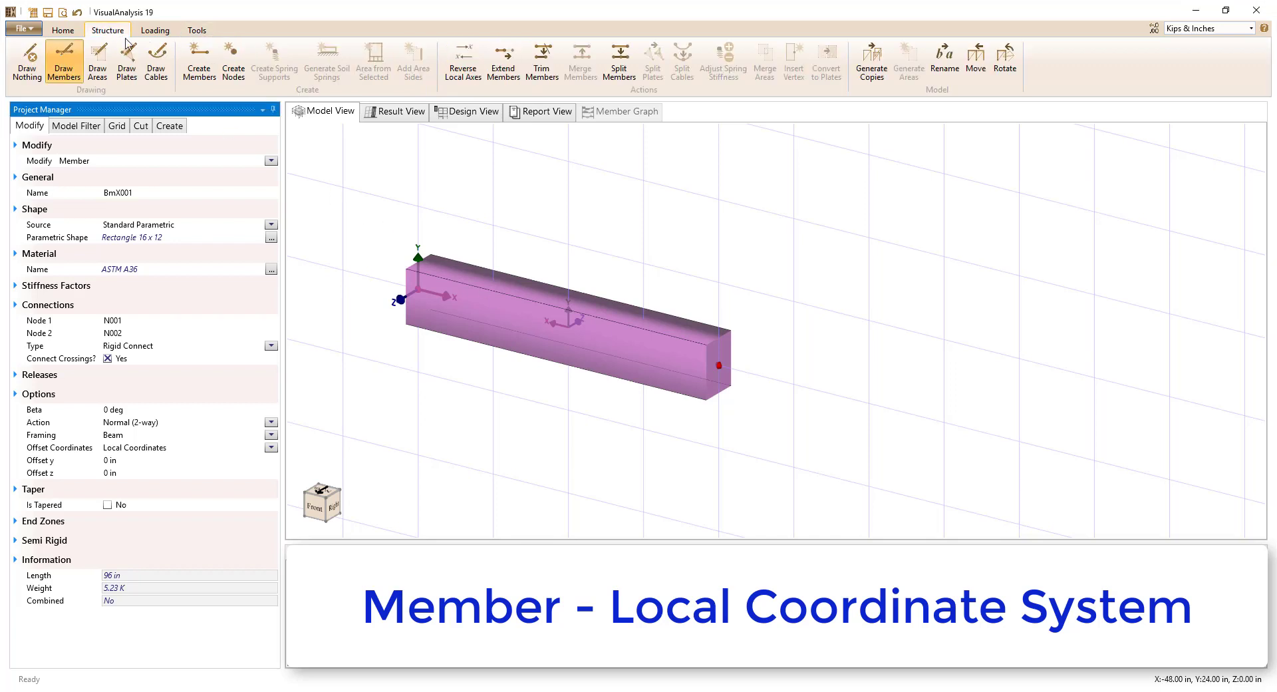
pyautogui.click(468, 72)
# Draw two inclined members from the origin, one up to X 96, Y 48 in and one sloping downward, and delete both by their end nodes.
pyautogui.moveTo(418, 291); pyautogui.dragTo(723, 203)
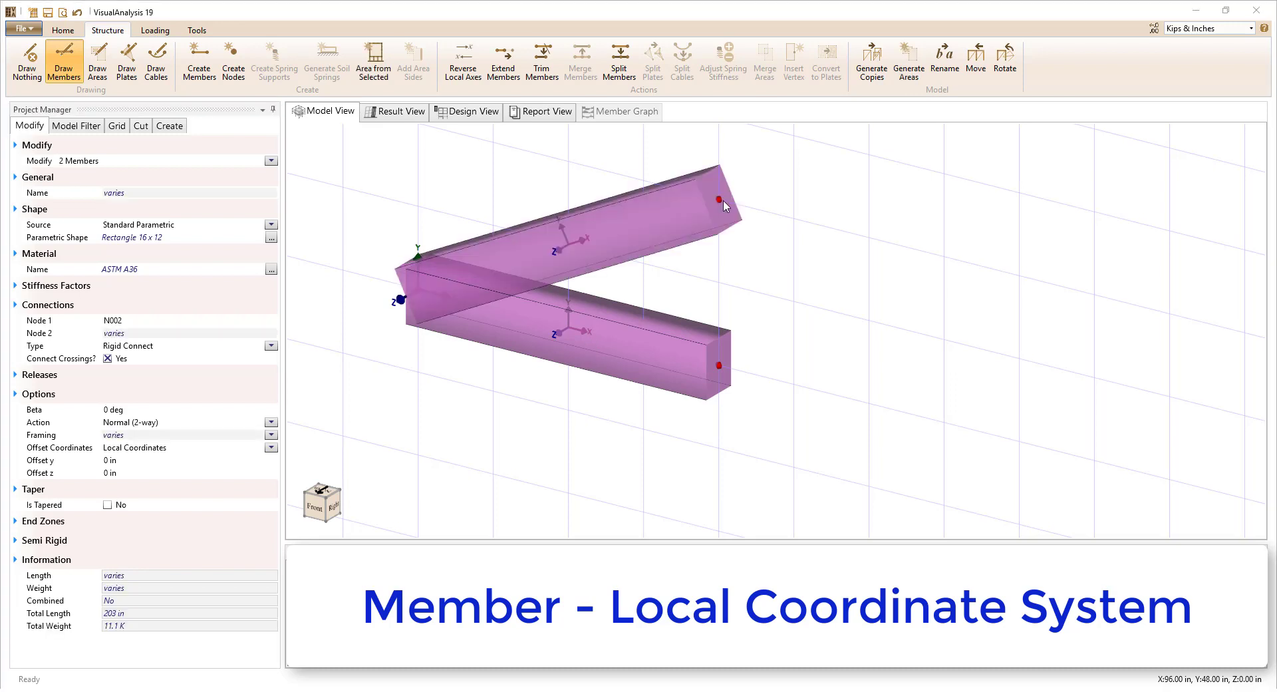
pyautogui.moveTo(417, 288); pyautogui.dragTo(645, 514)
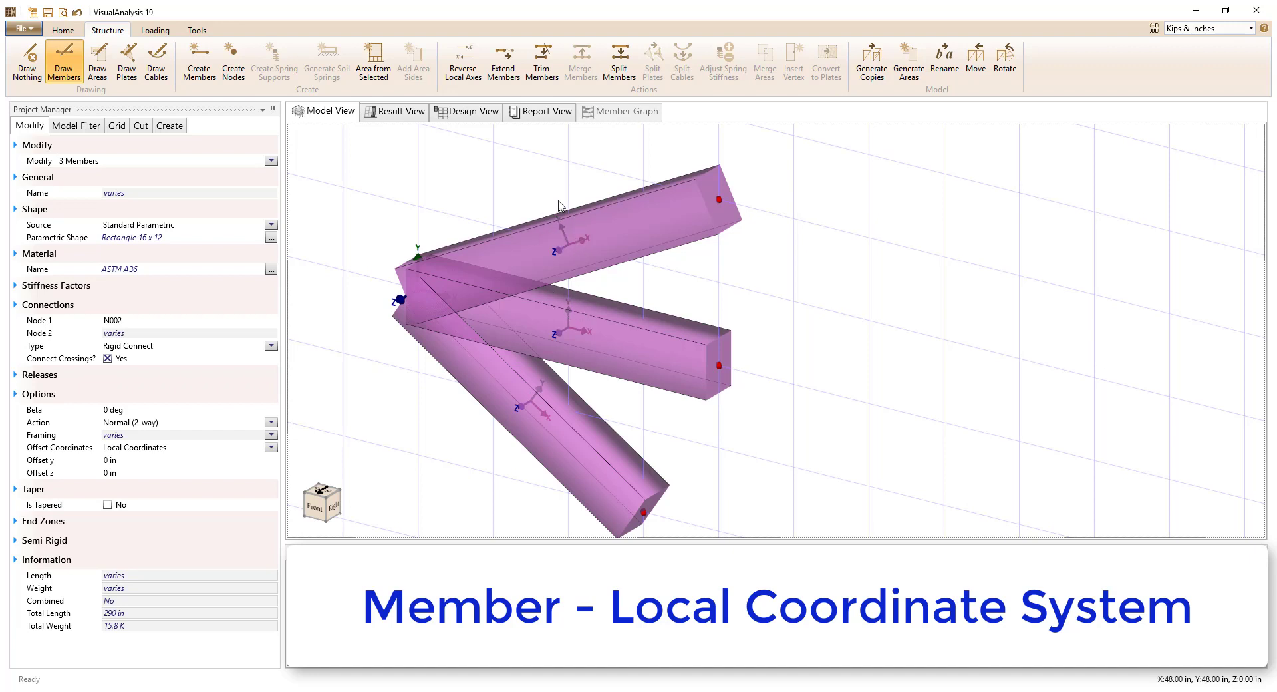
pyautogui.click(718, 199)
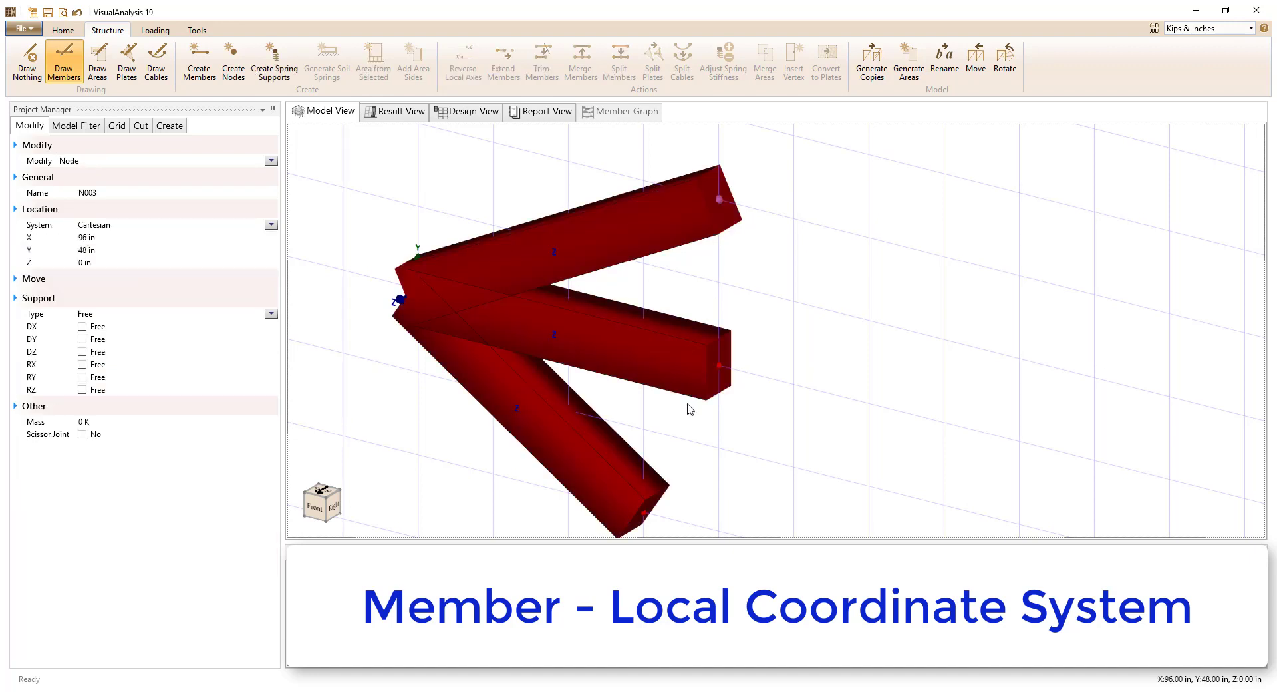
pyautogui.keyDown('ctrl'); pyautogui.click(644, 513); pyautogui.keyUp('ctrl')
pyautogui.press('Delete')
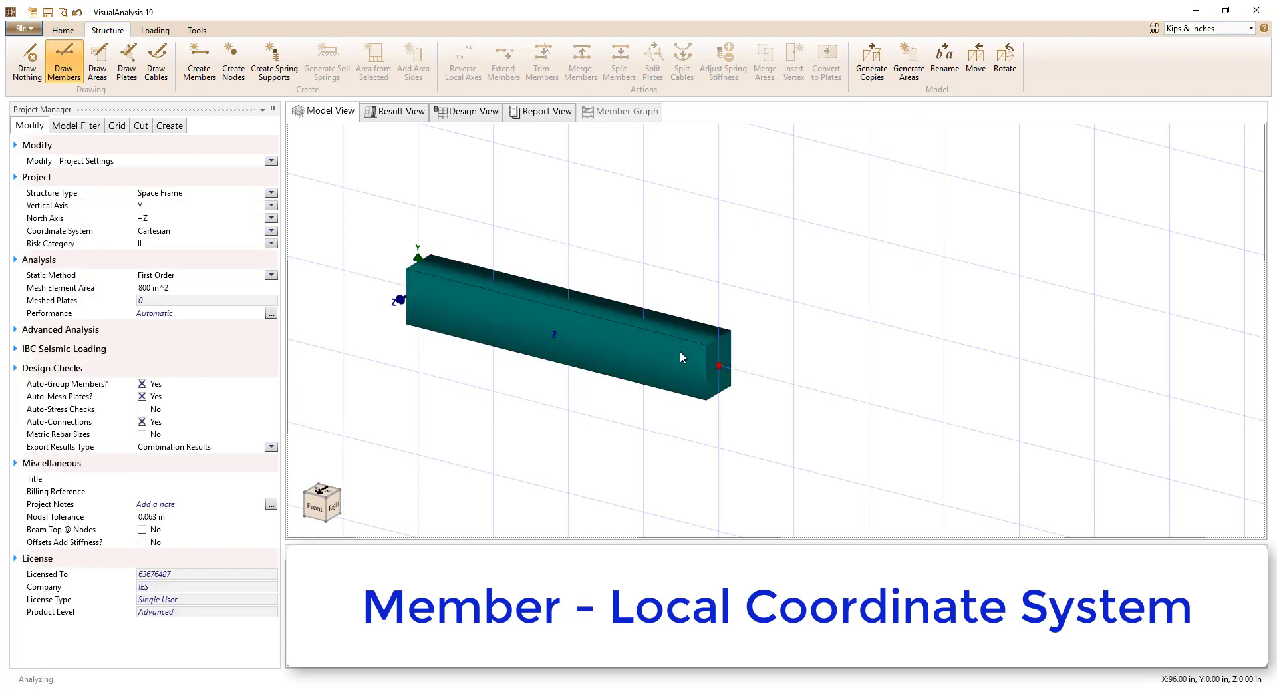
# Rotate the remaining beam about its local x-axis by trying Beta values of 15, 30, 45 and 90 degrees.
pyautogui.click(681, 356)
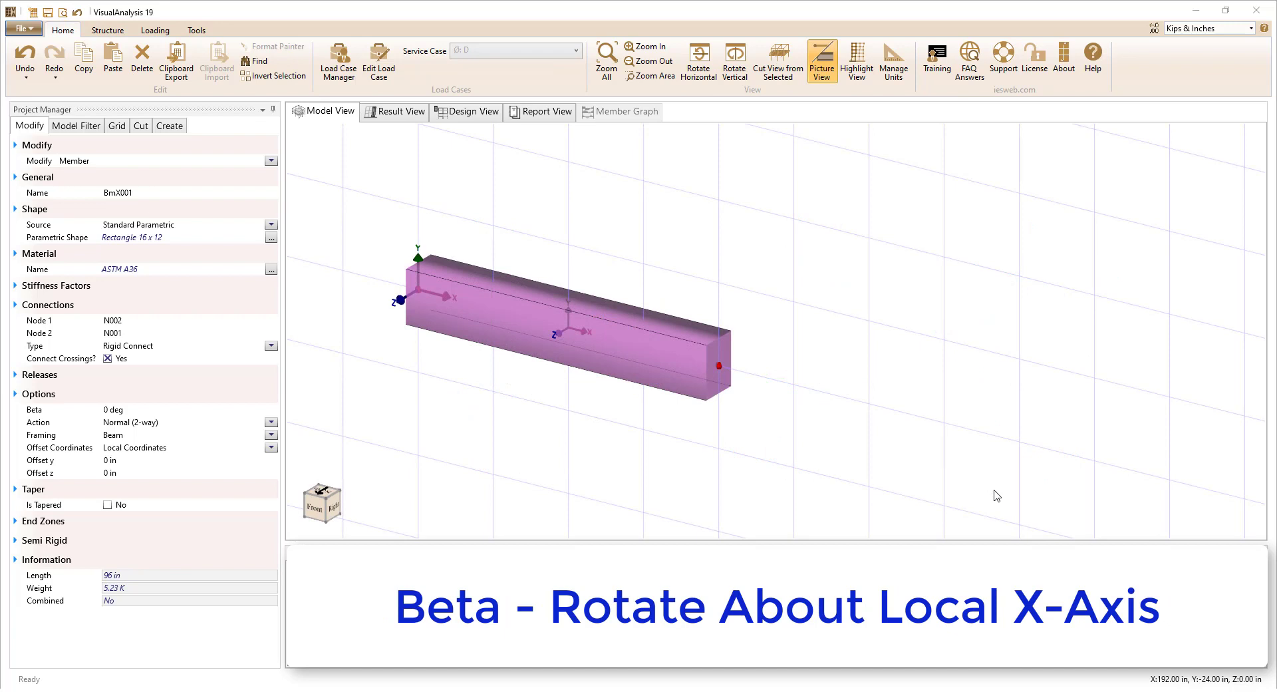
pyautogui.click(153, 407)
pyautogui.write('15')
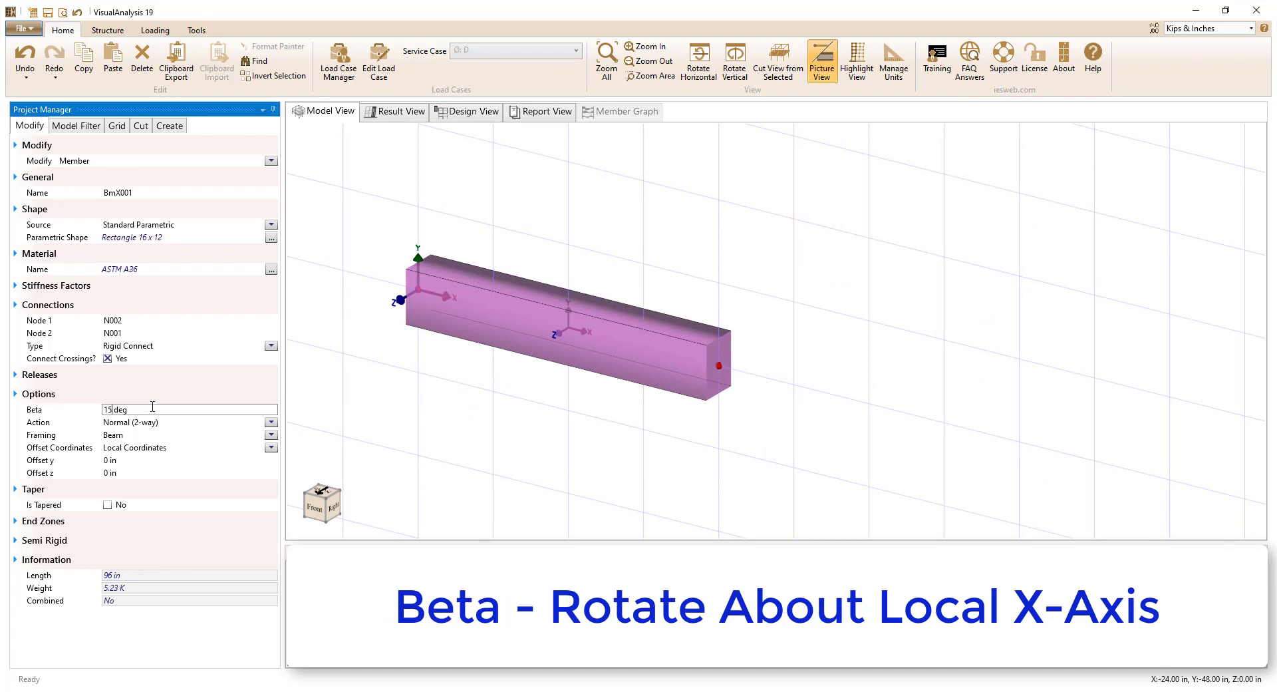
pyautogui.press('BackSpace')
pyautogui.press('BackSpace')
pyautogui.write('30')
pyautogui.press('Return')
pyautogui.press('BackSpace')
pyautogui.press('BackSpace')
pyautogui.write('45')
pyautogui.press('Return')
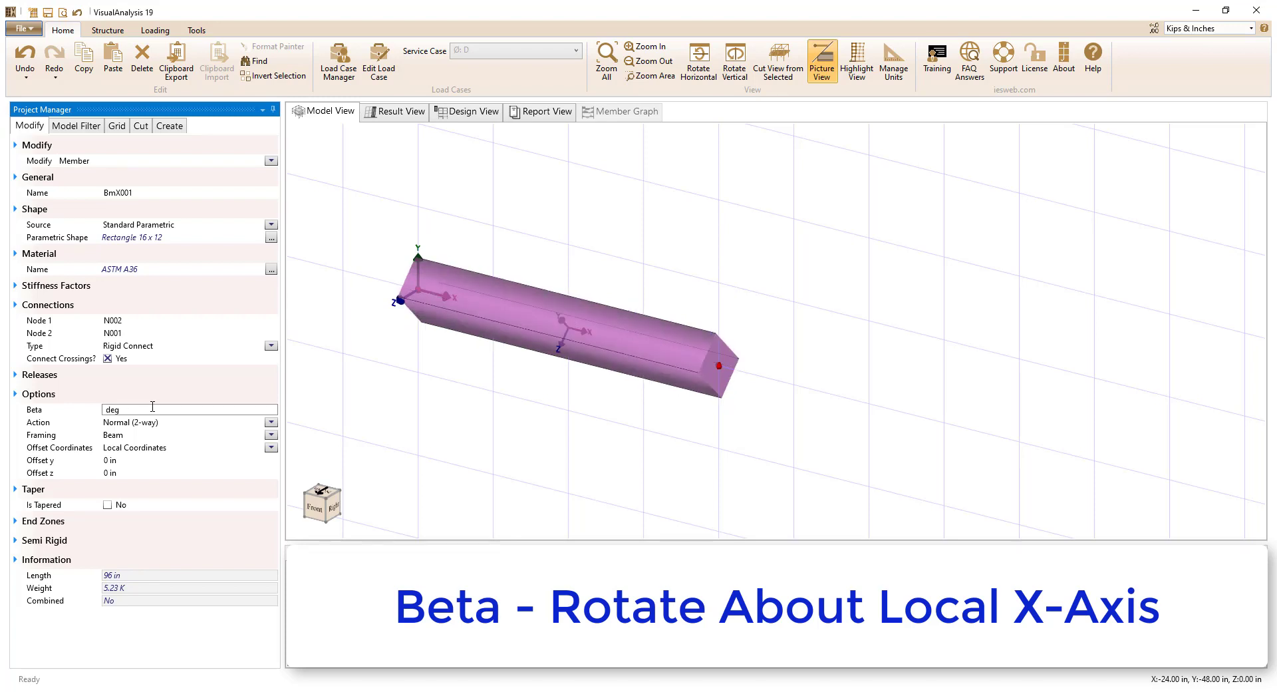
pyautogui.press('Return')
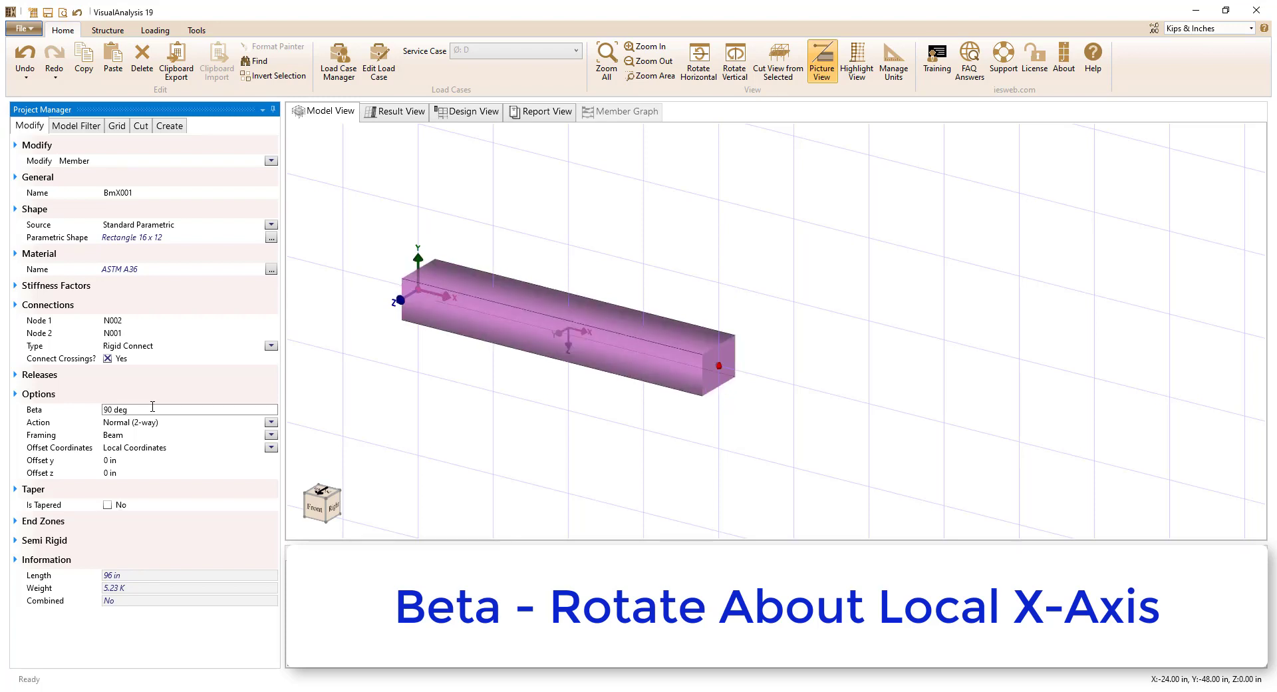
# Continue rotating the beam with Beta values of 135 and 180 degrees, finishing a full turn at 360 degrees.
pyautogui.write('135')
pyautogui.press('Return')
pyautogui.write('180')
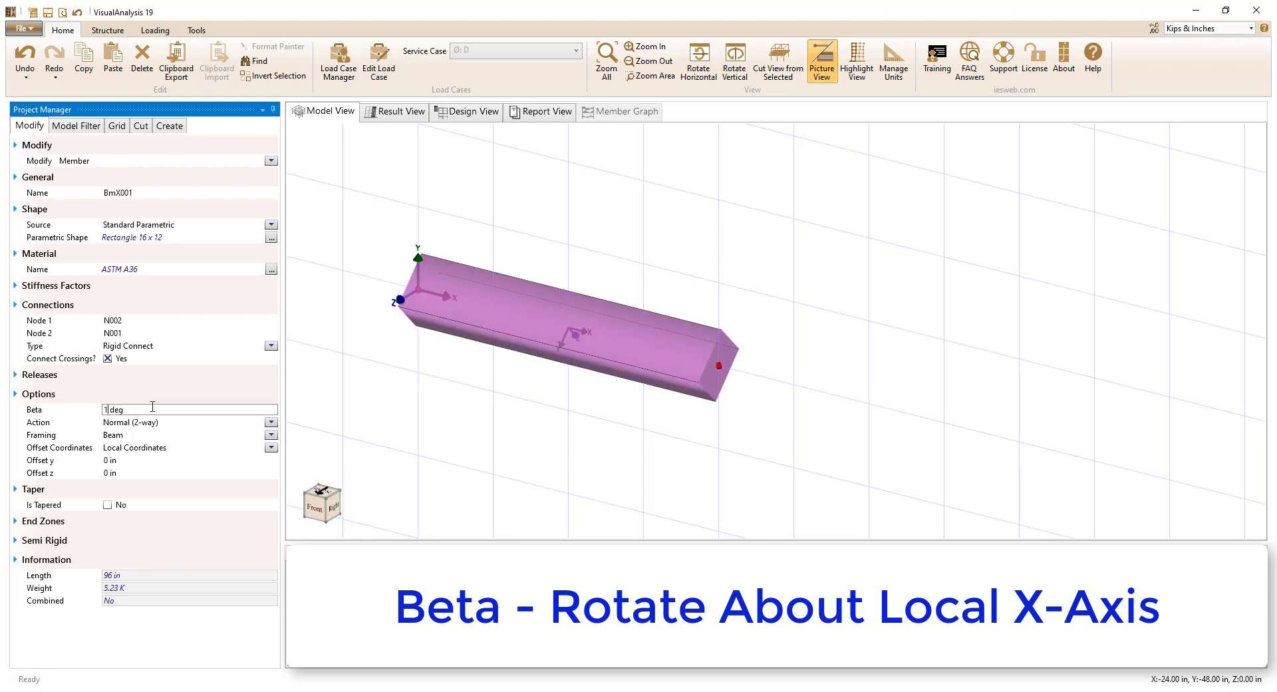
pyautogui.press('Return')
pyautogui.write('360')
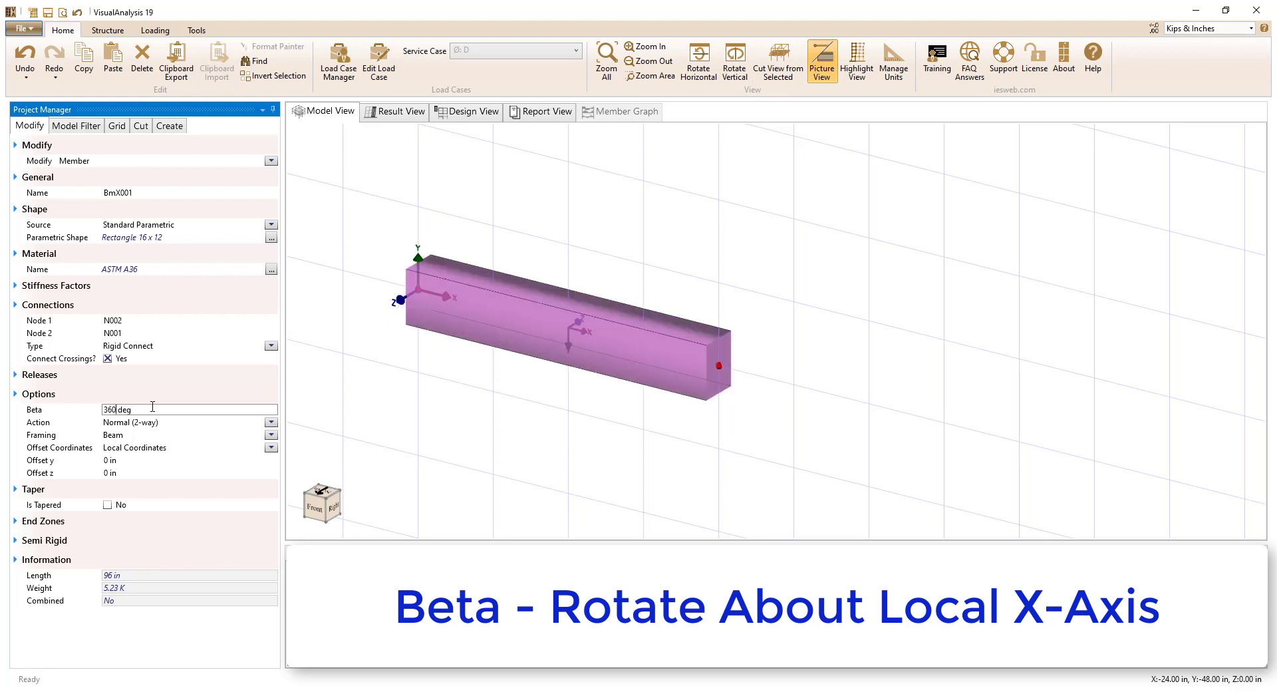
pyautogui.press('Return')
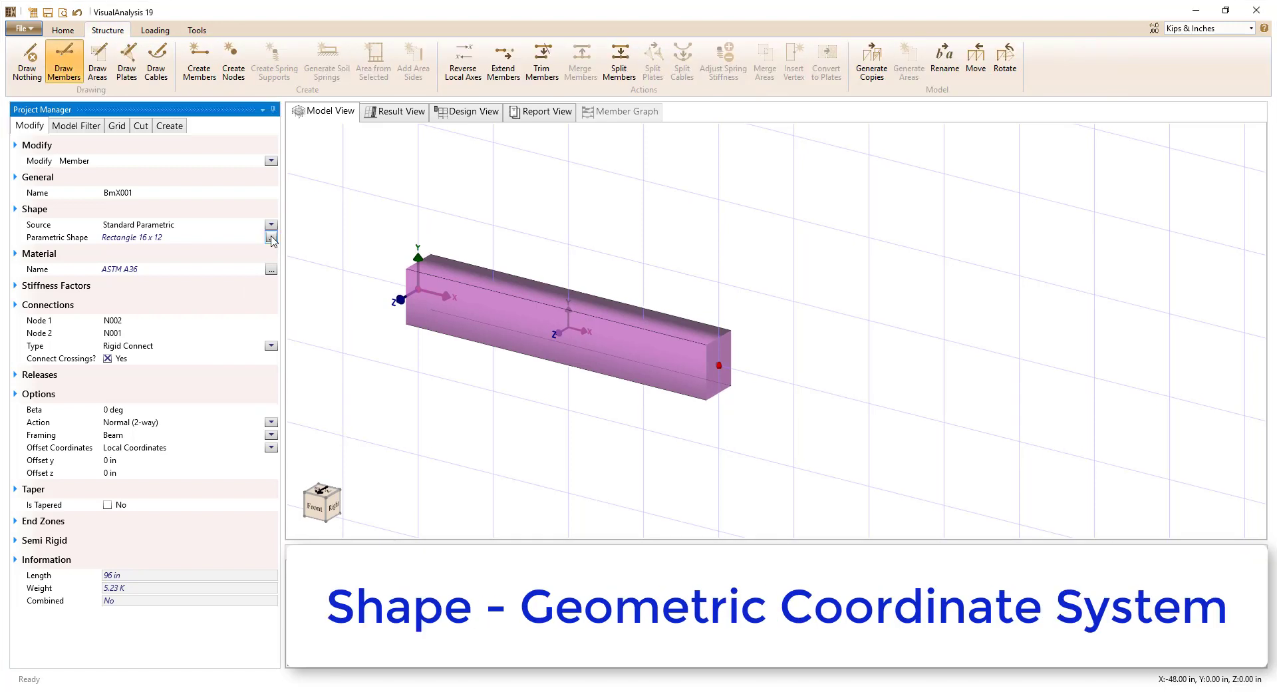
# Browse the parametric shape types, including Spandrel and Zee, to examine their geometric axes, and keep the 16 x 12 in Rectangle.
pyautogui.click(271, 238)
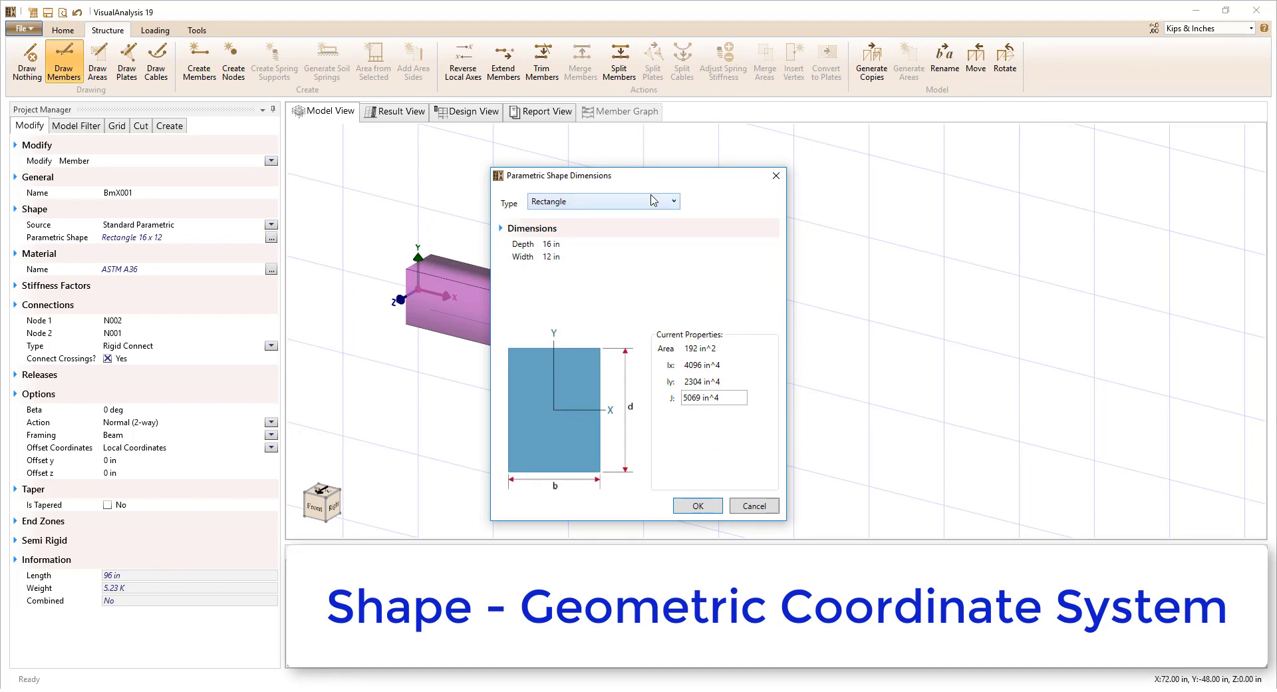
pyautogui.scroll(4, 653, 200)
pyautogui.scroll(1, 653, 200)
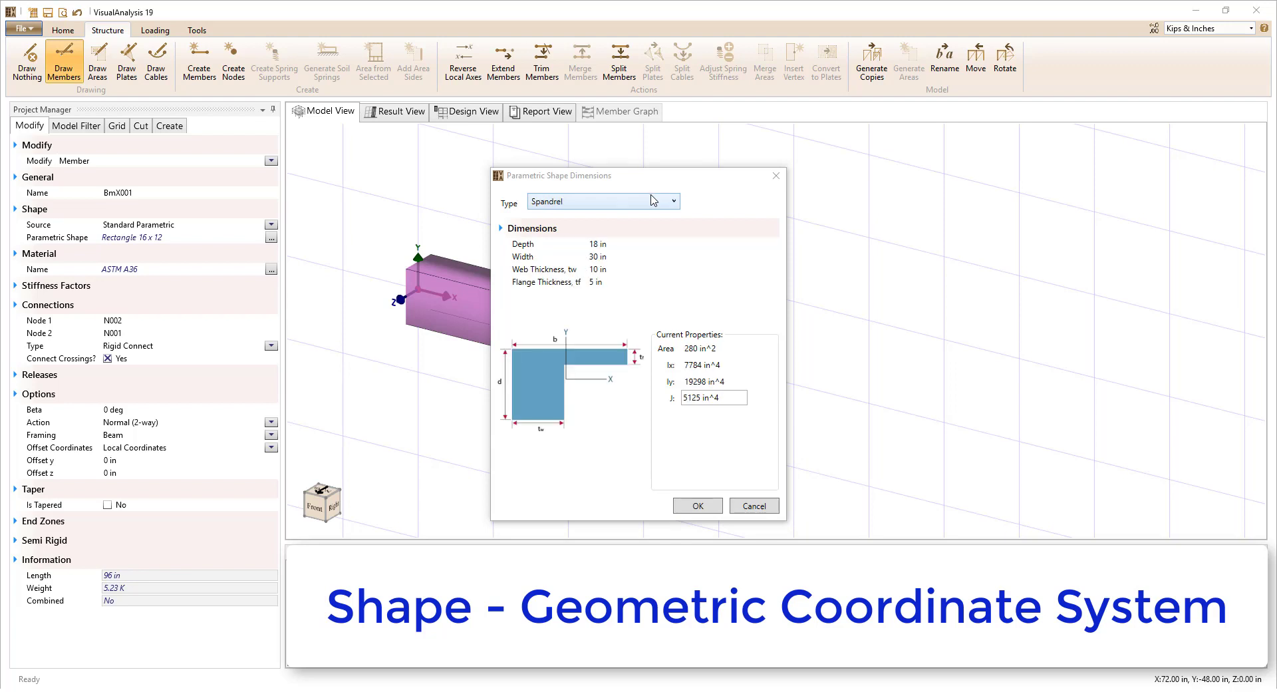
pyautogui.scroll(1, 653, 201)
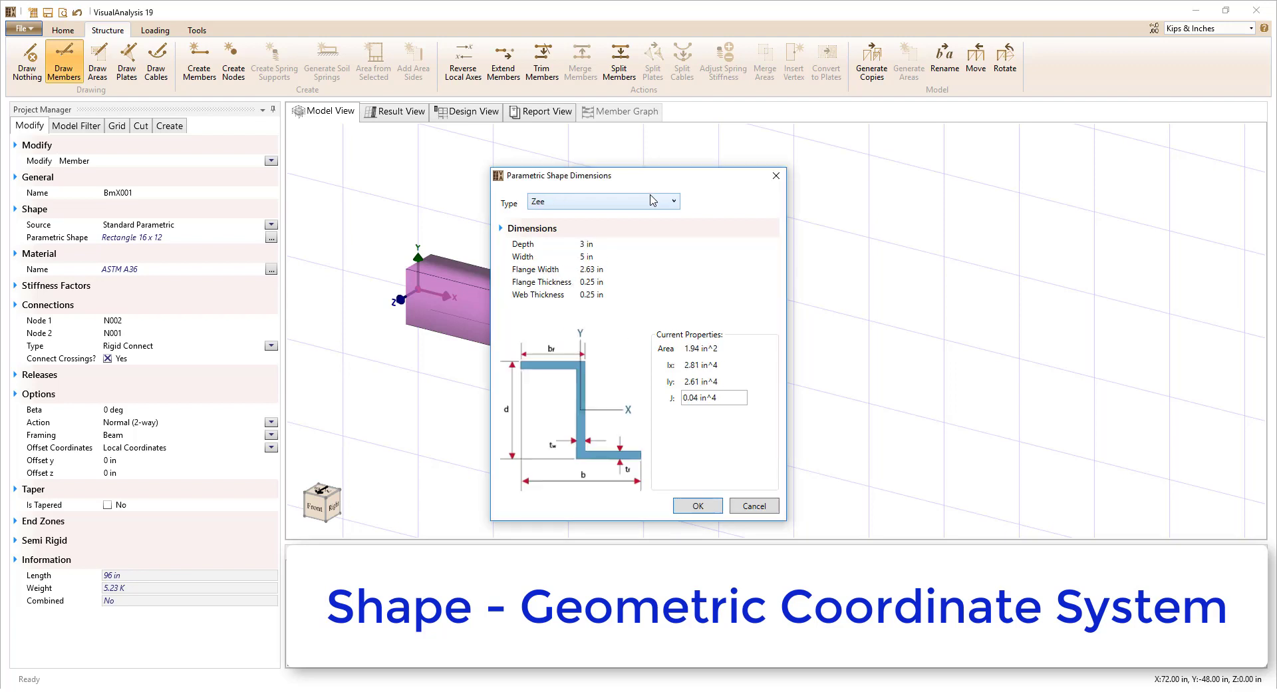
pyautogui.scroll(-6, 653, 201)
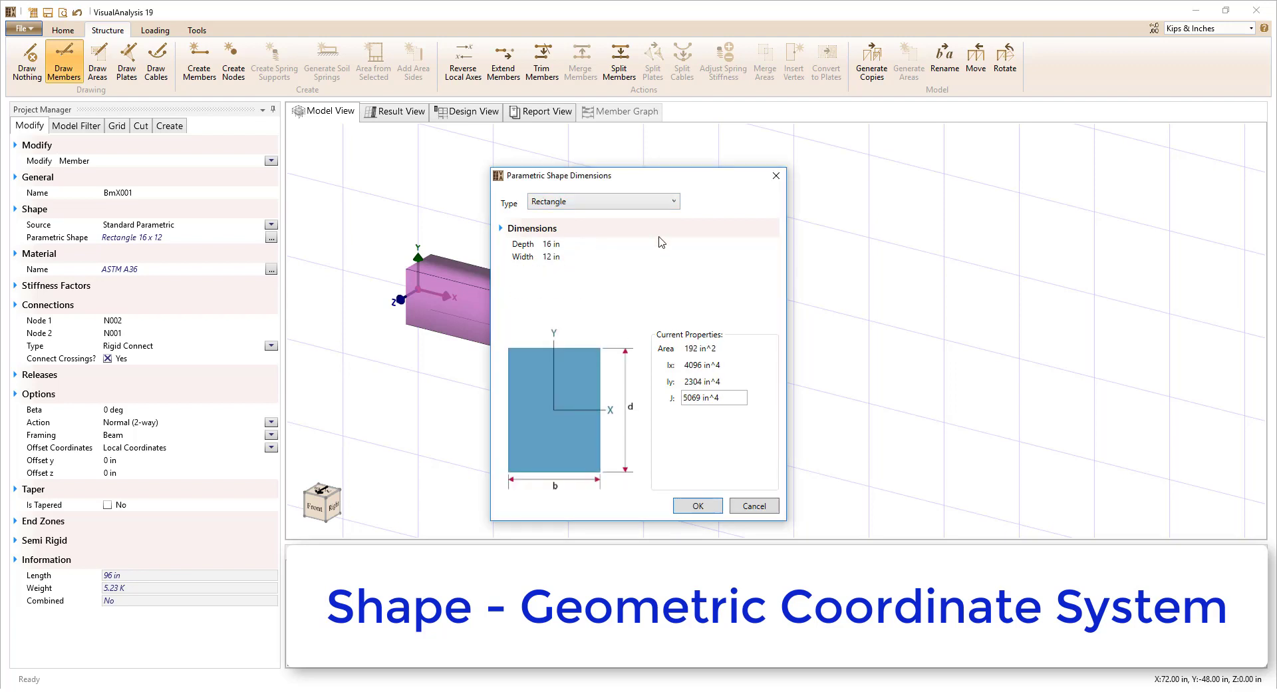
pyautogui.click(699, 506)
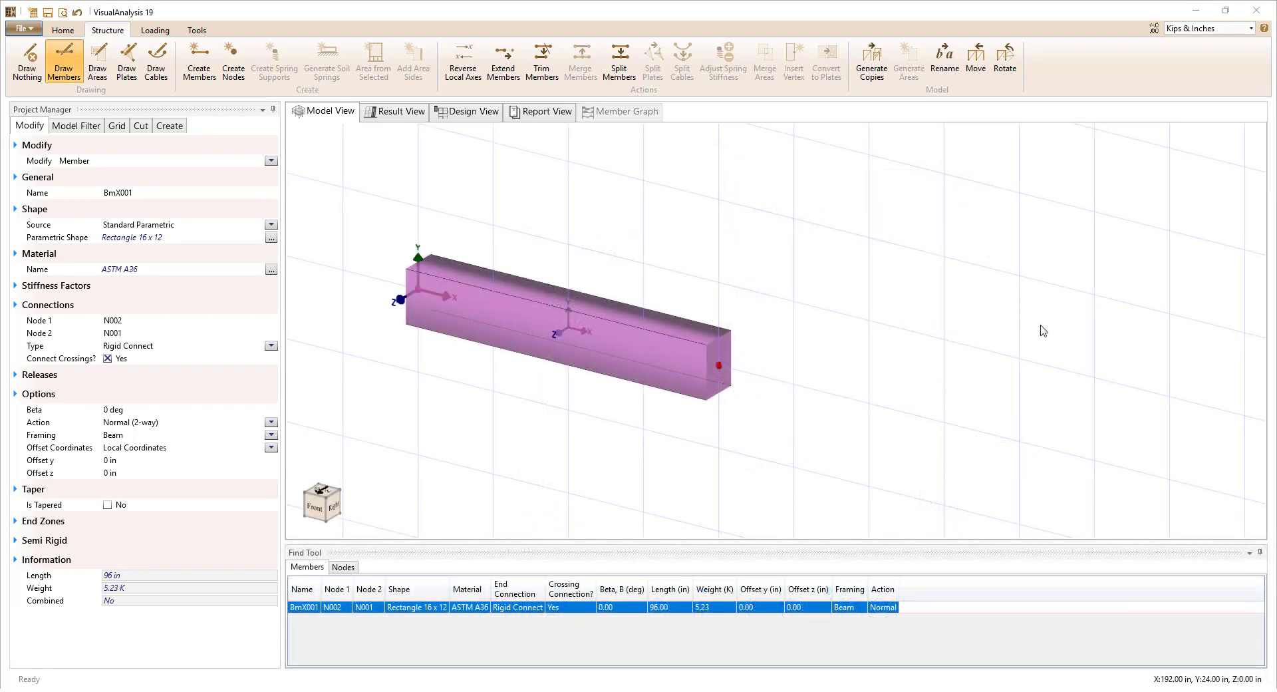
# Change the beam's parametric shape to a 12 x 6 x 0.5 in Angle and check its Beta setting.
pyautogui.click(270, 239)
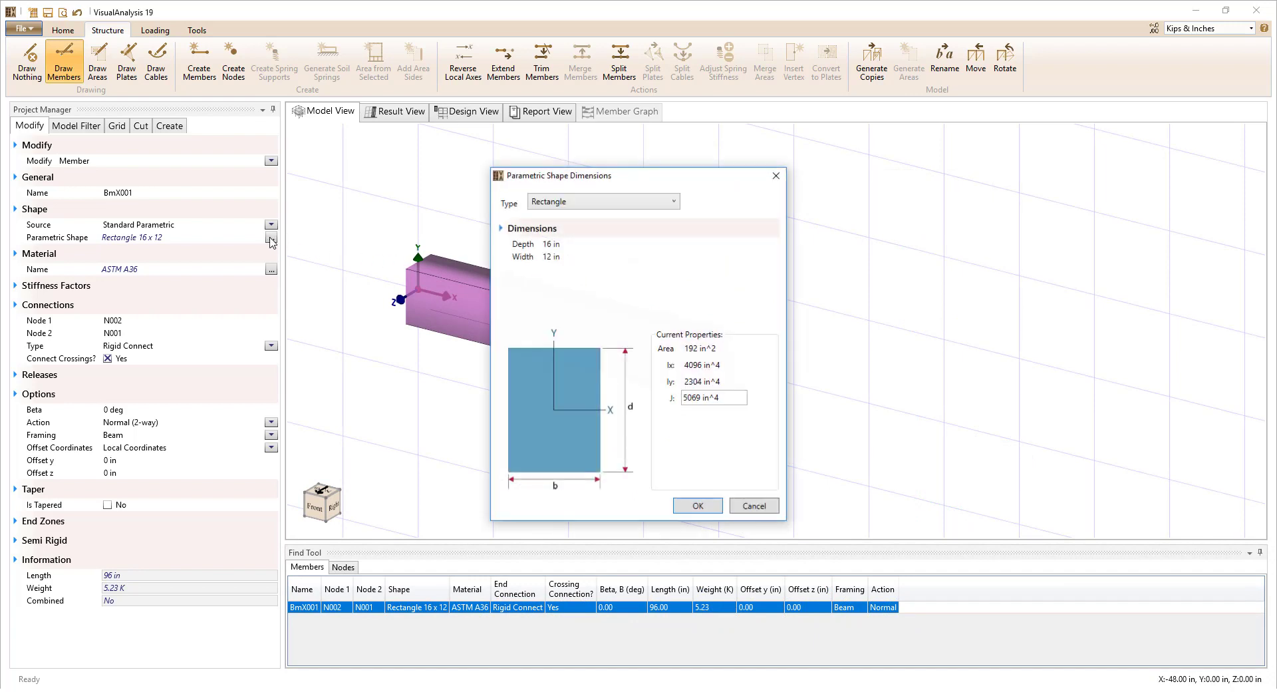
pyautogui.click(559, 207)
pyautogui.click(564, 221)
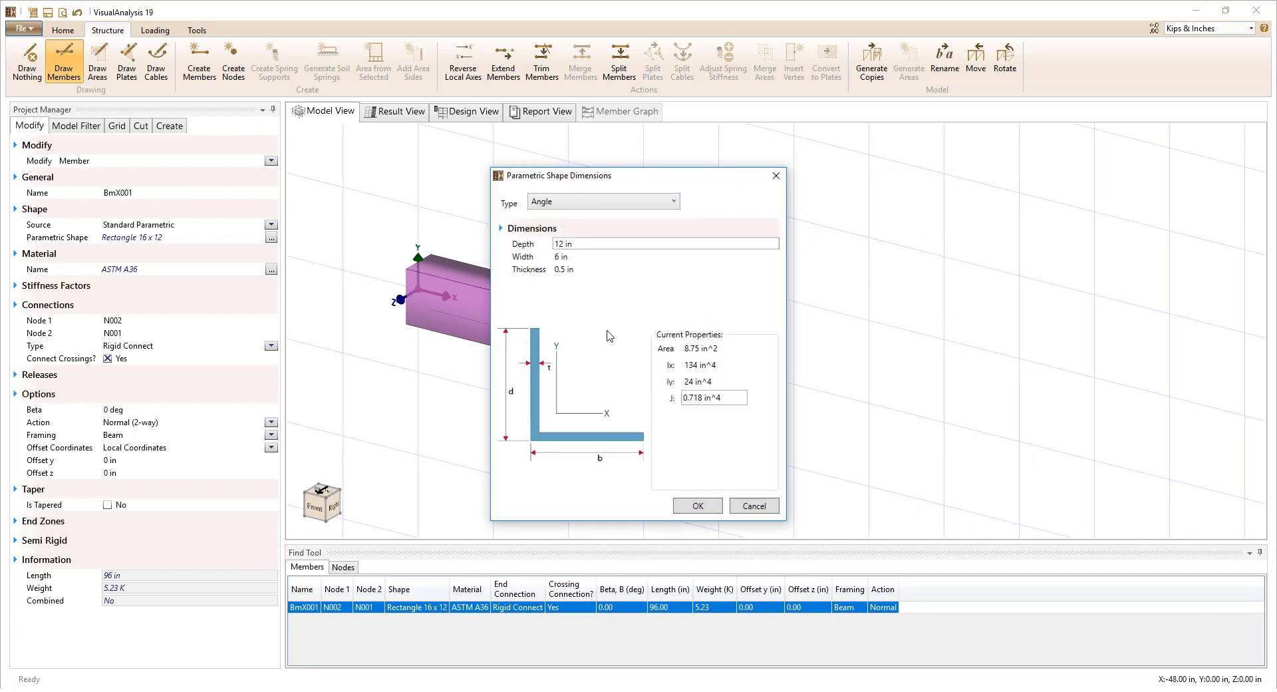
pyautogui.click(697, 504)
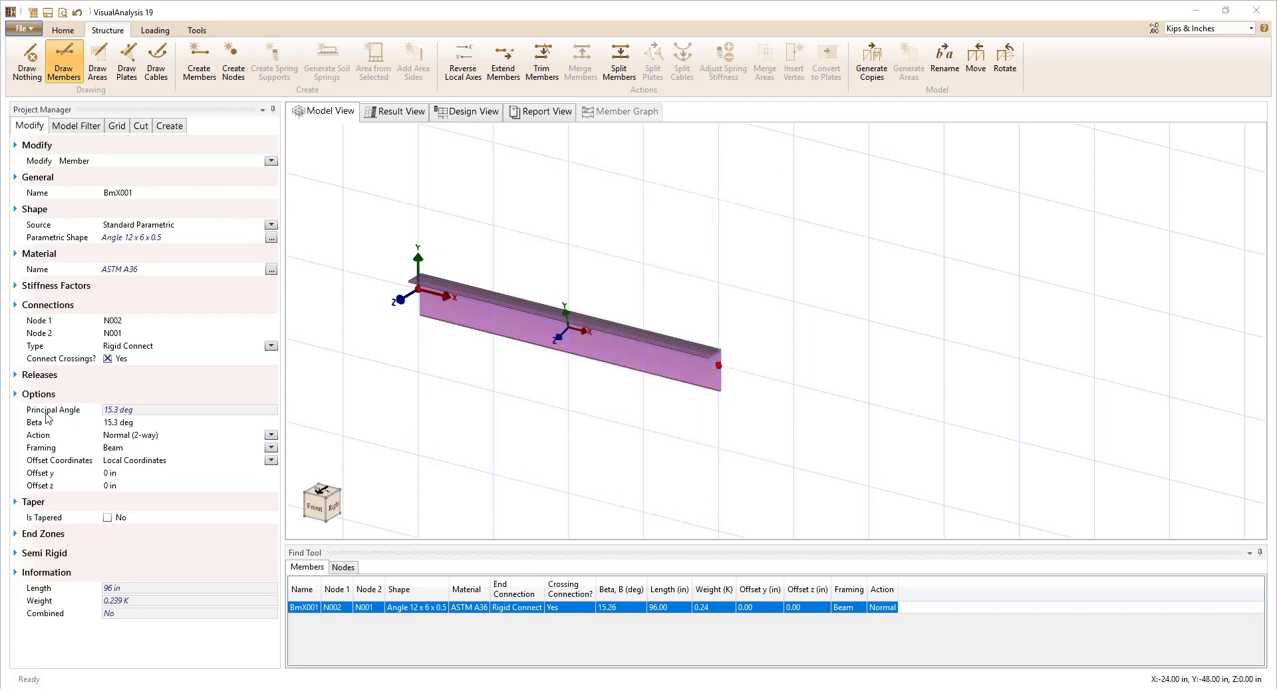
pyautogui.moveTo(157, 409)
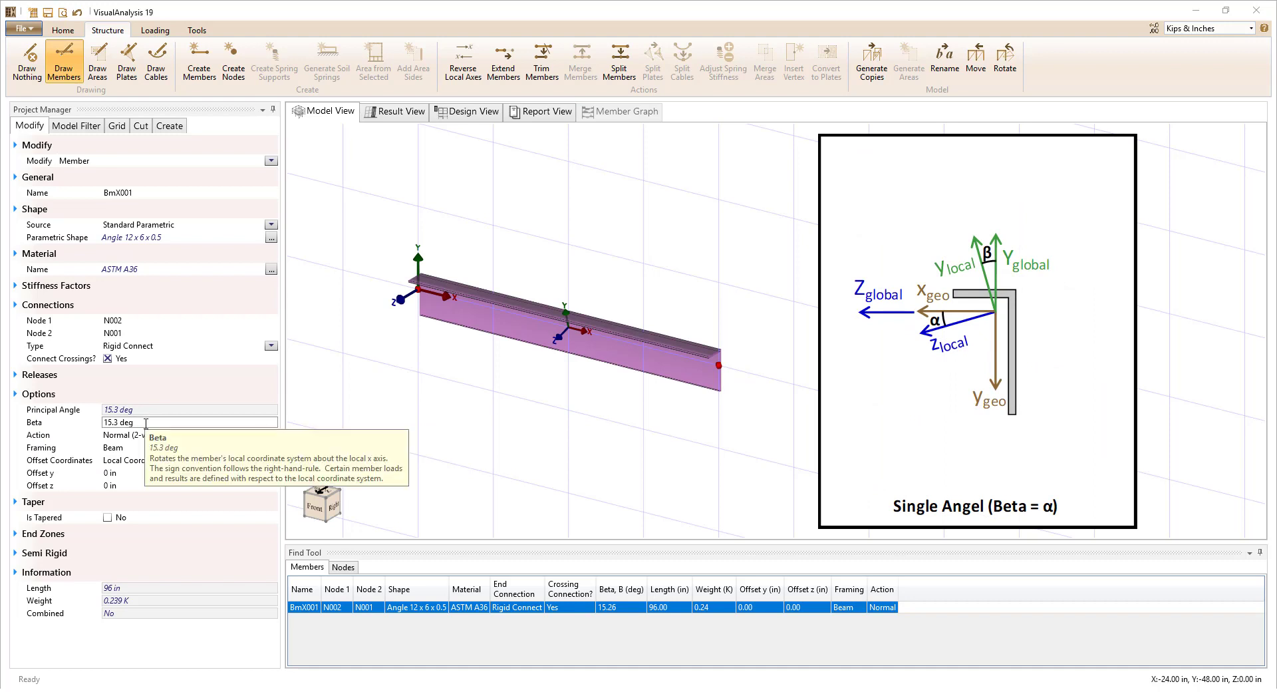
pyautogui.click(146, 422)
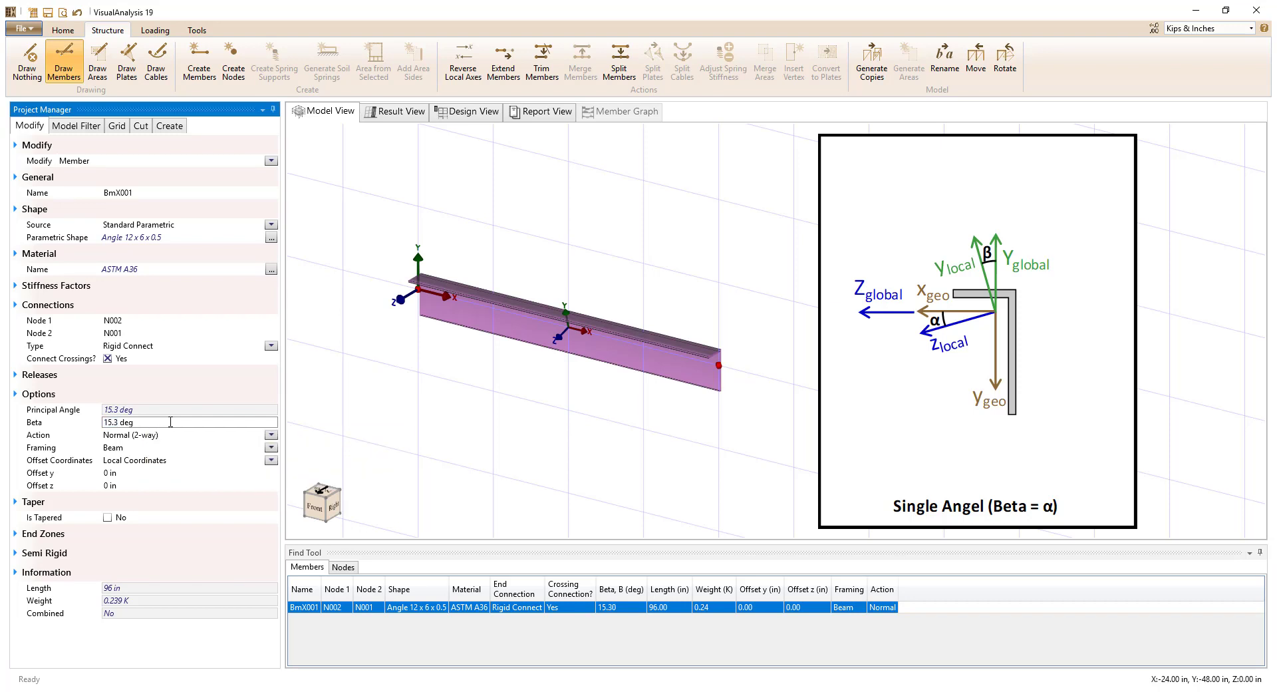
# Apply a uniform full-span member load of -0.083 K/in in the local Shear y direction to the angle beam in load case D.
pyautogui.rightClick(521, 332)
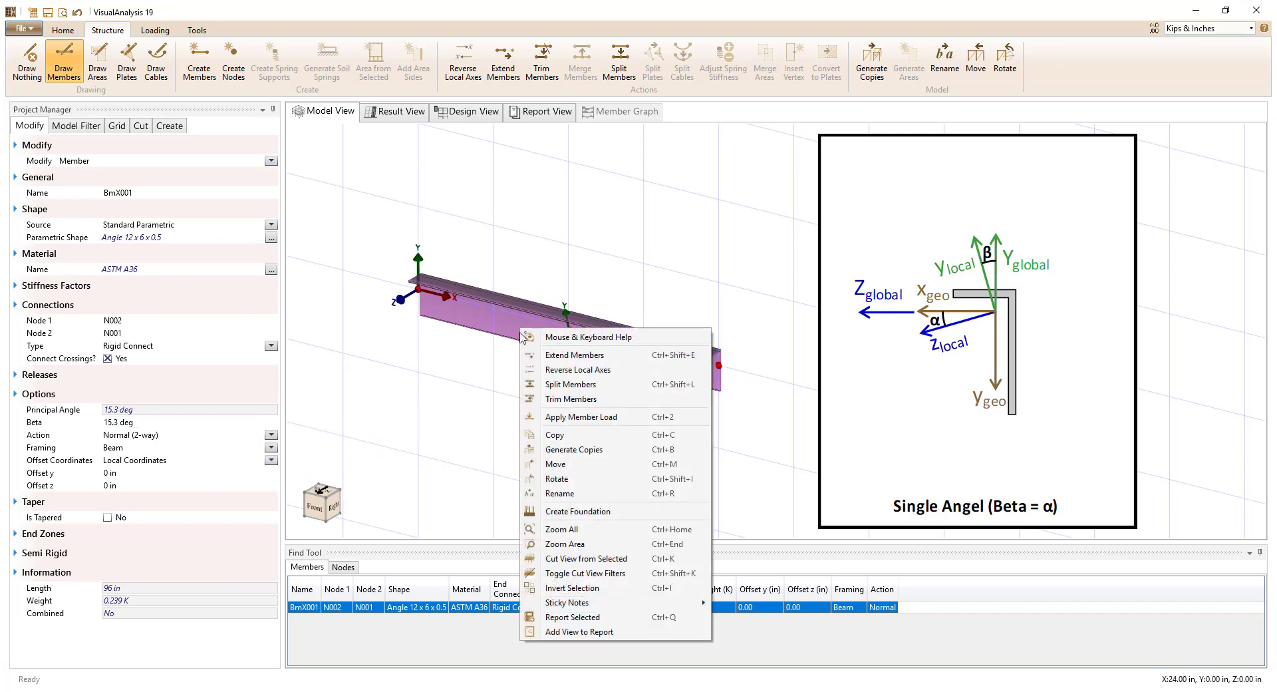
pyautogui.click(550, 416)
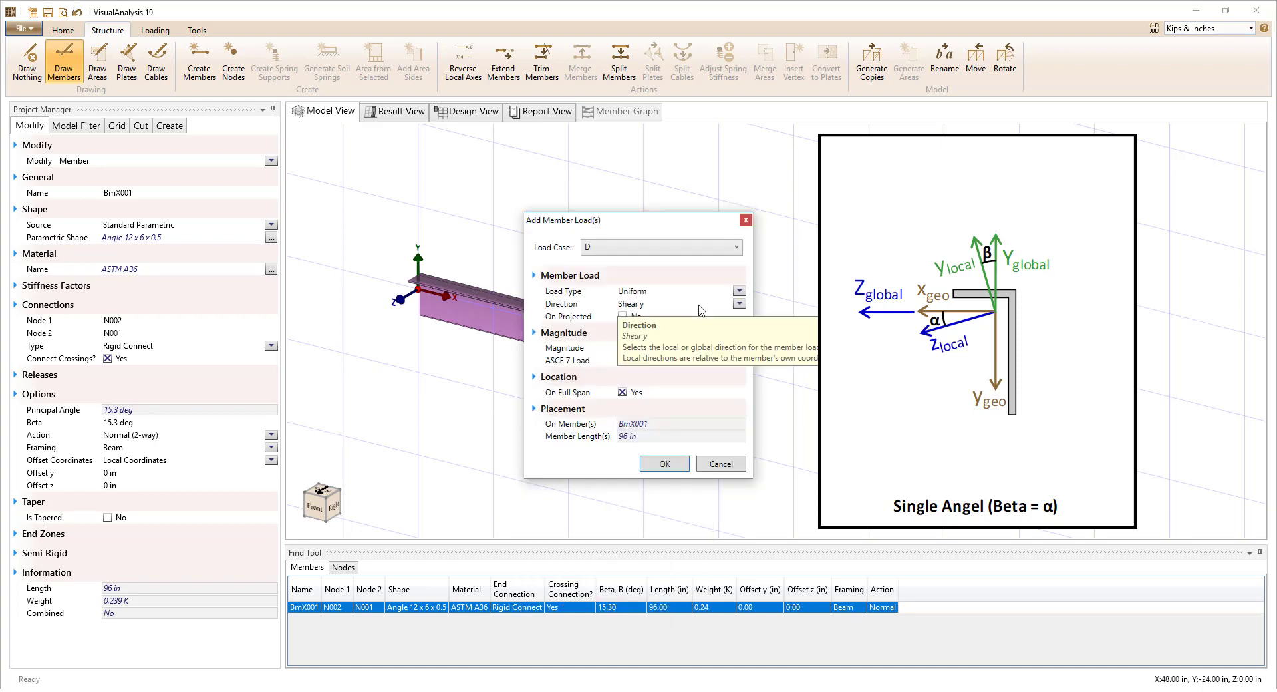
pyautogui.click(739, 304)
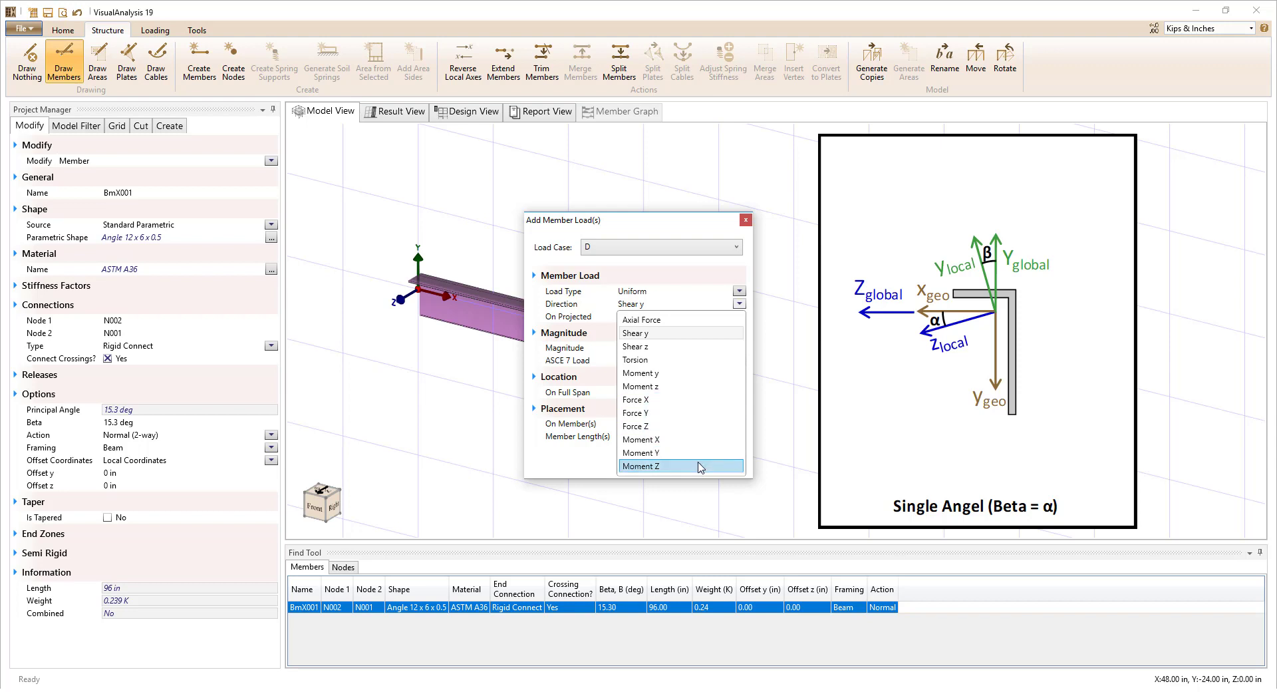
pyautogui.click(694, 333)
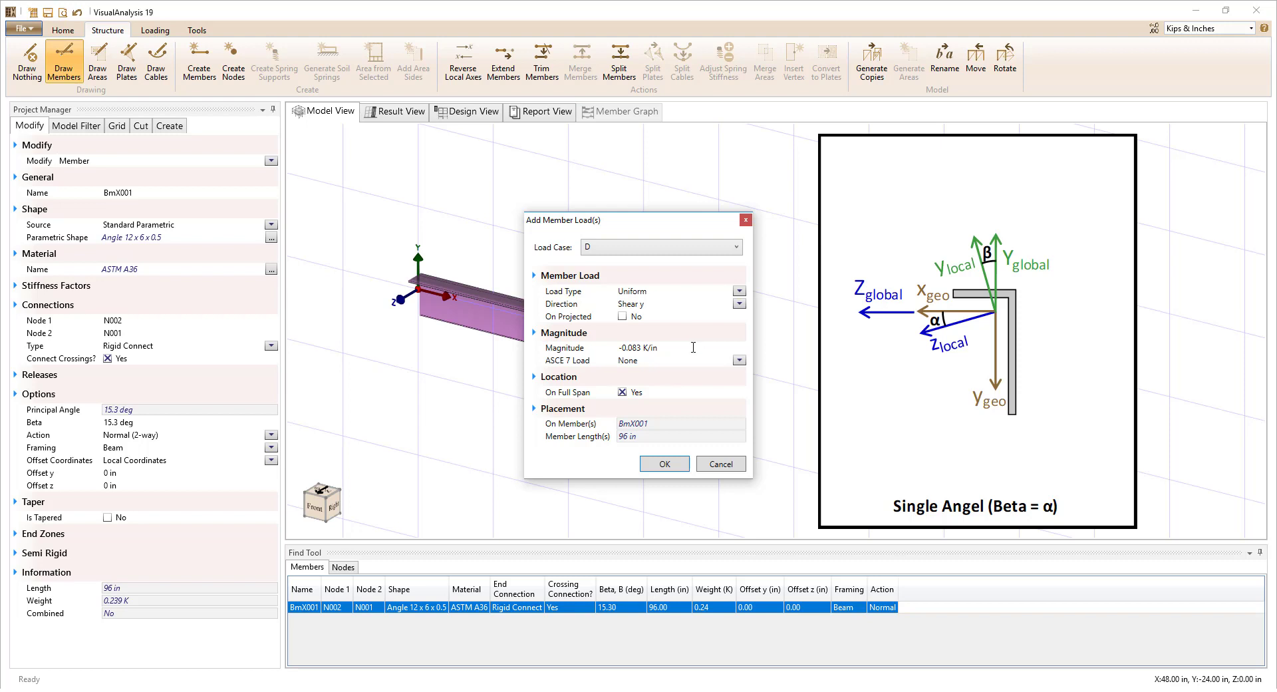
pyautogui.click(676, 464)
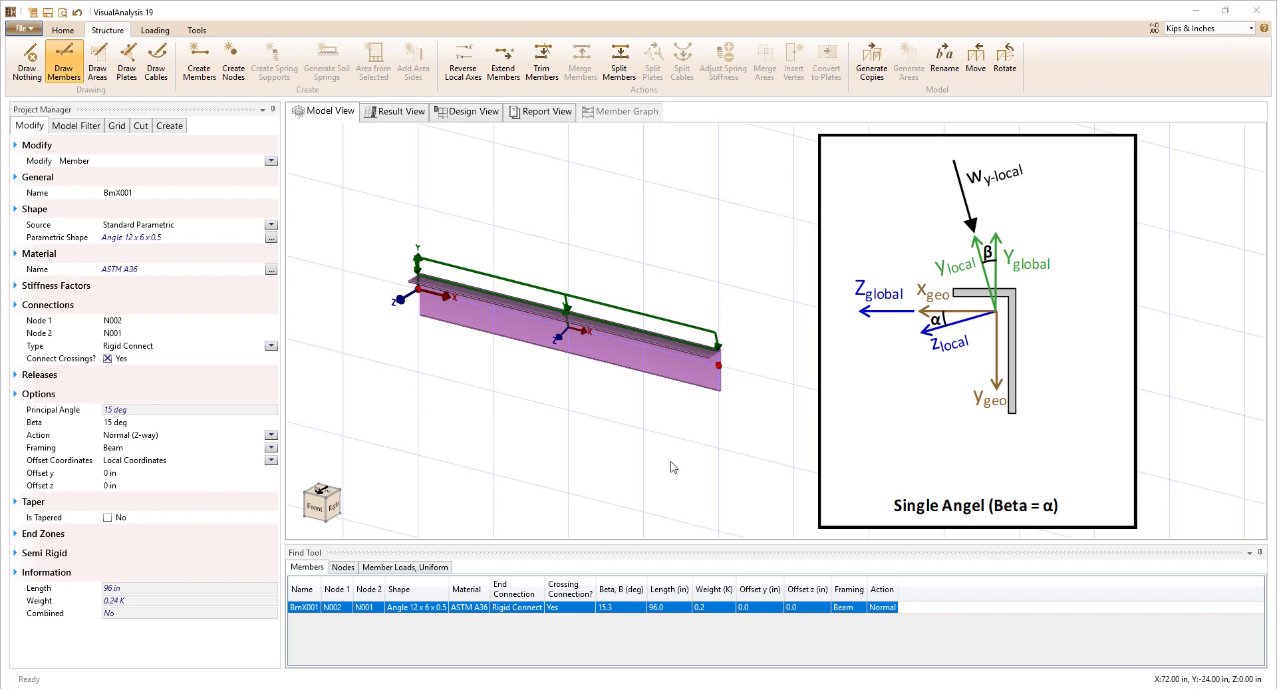
# Set the support type of the beam's node at the origin to Fixed.
pyautogui.click(420, 291)
pyautogui.click(271, 313)
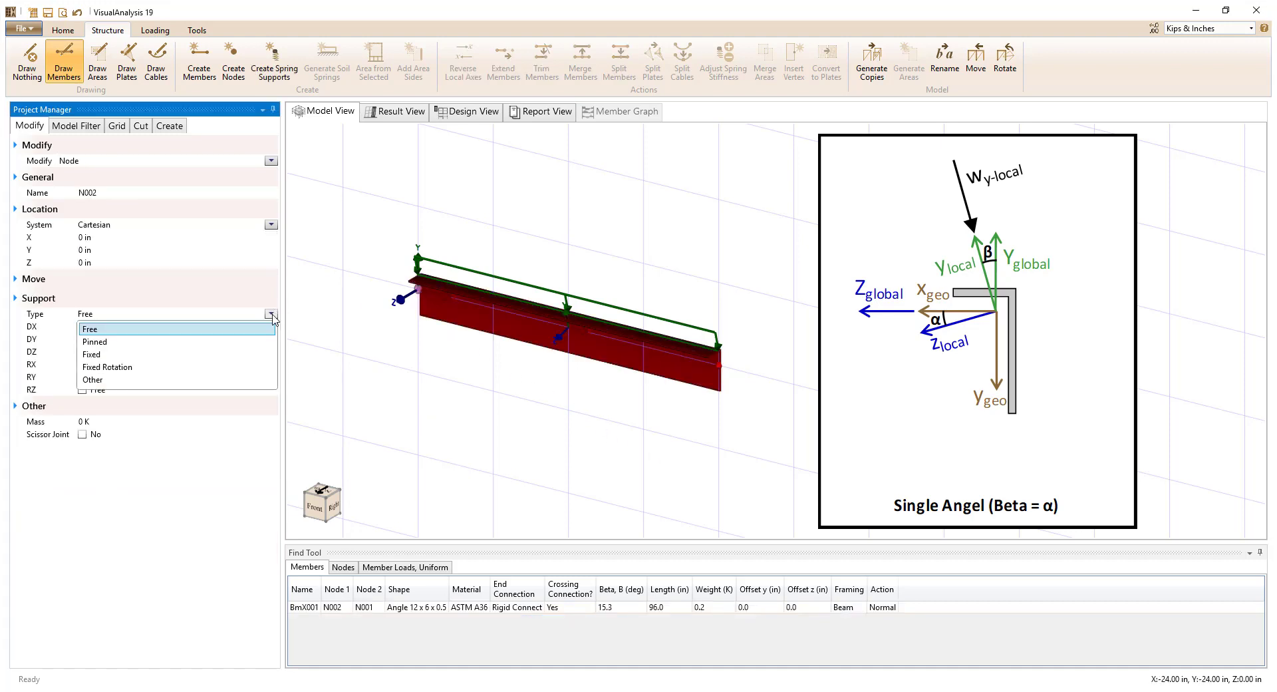
pyautogui.click(243, 355)
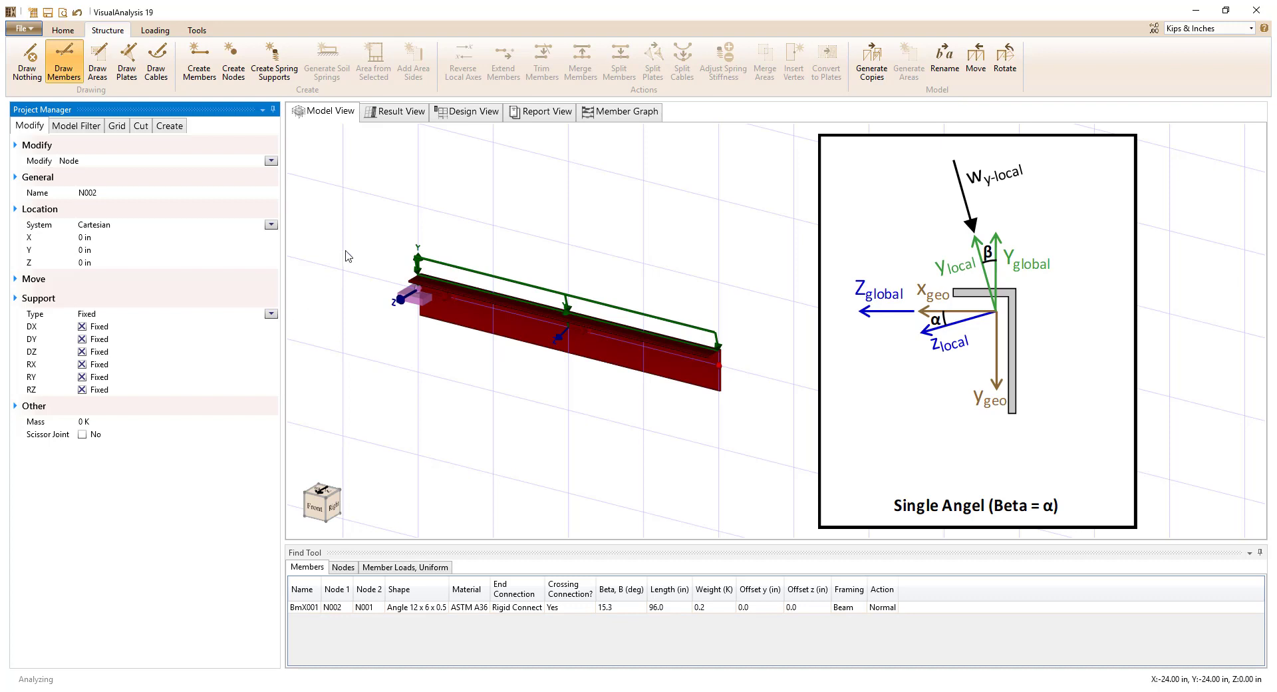
# Review the Dead case summary displacements, including DY and DZ, and the angle beam's local Dy and Dz member results.
pyautogui.click(406, 114)
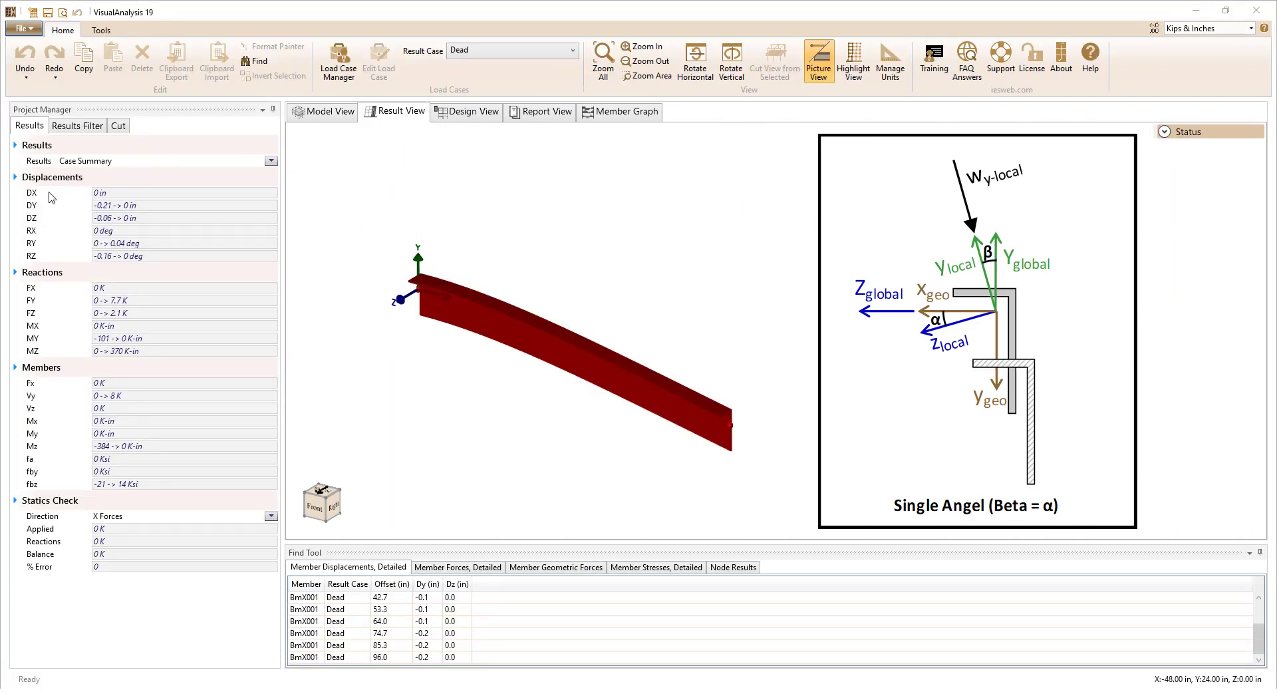
pyautogui.moveTo(51, 197)
pyautogui.moveTo(158, 204)
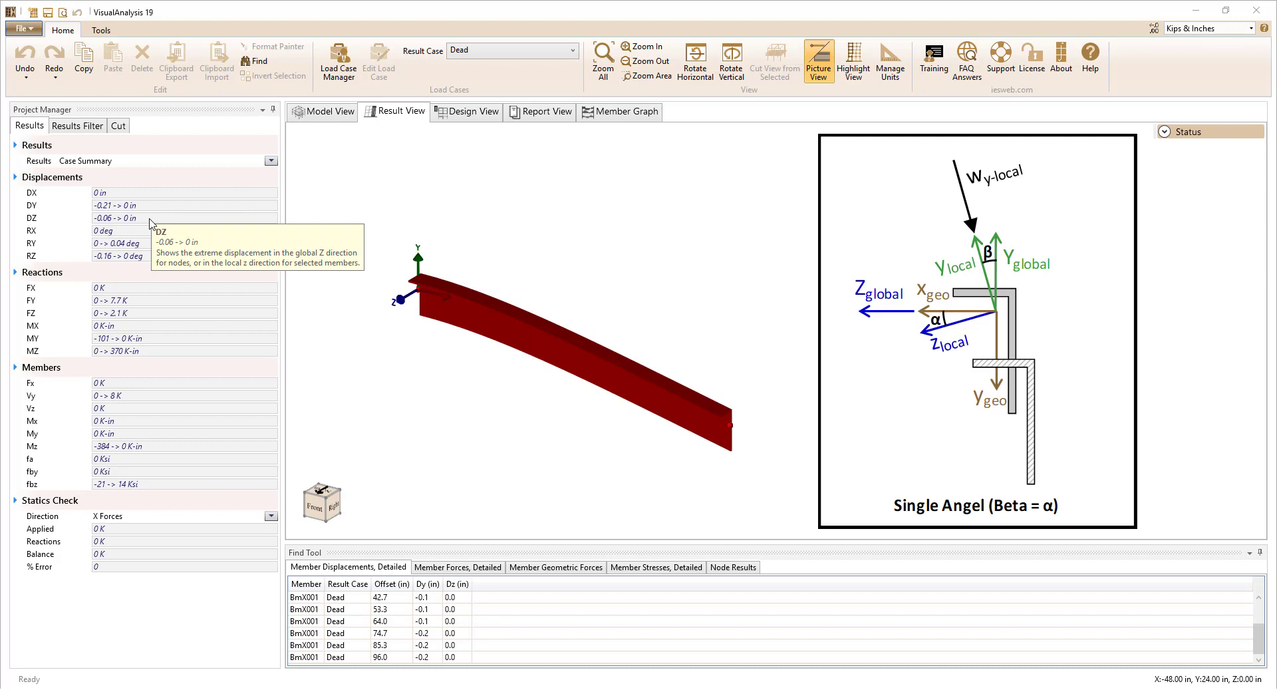
pyautogui.click(540, 340)
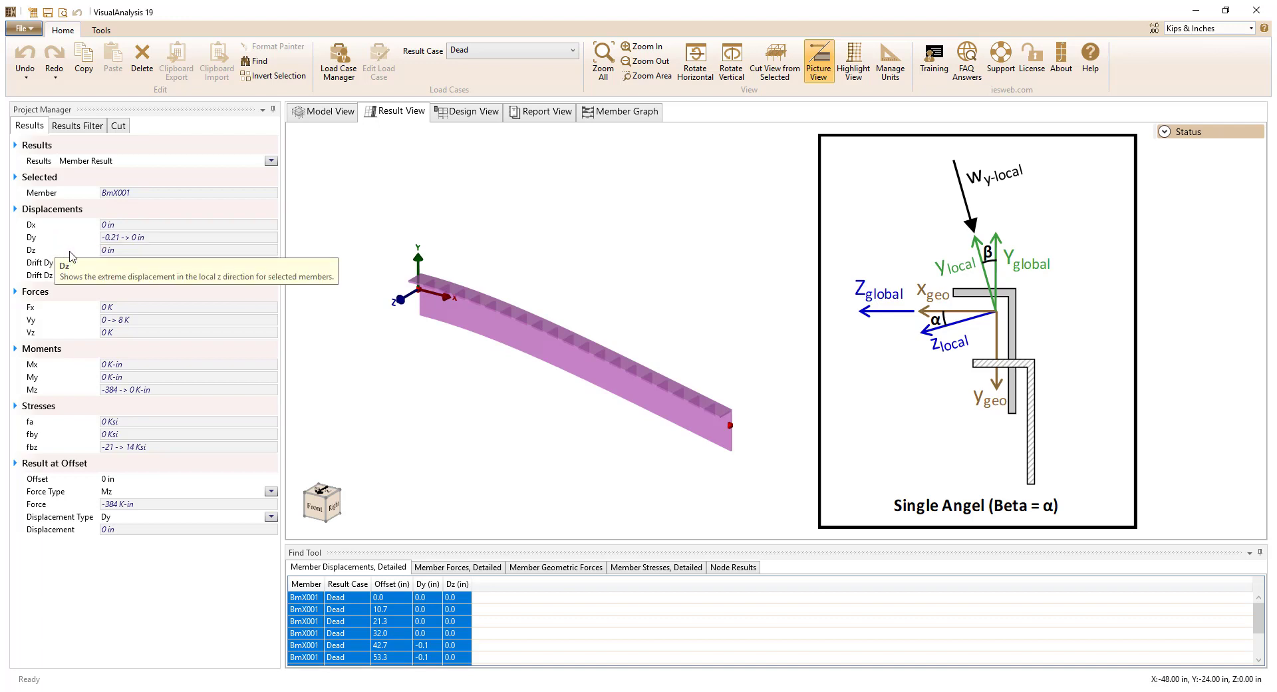
pyautogui.moveTo(162, 237)
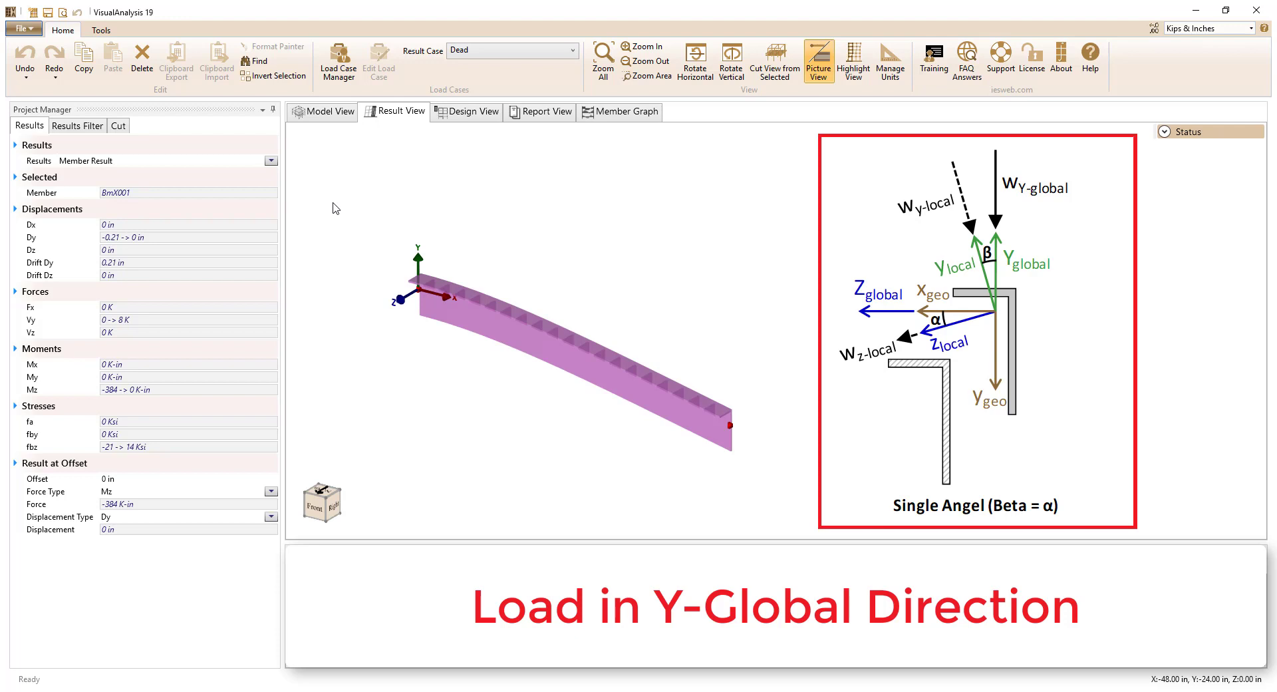
# Add the Member Forces and Member Geometric Forces tables to the report, with the geometric forces below the member forces.
pyautogui.click(541, 112)
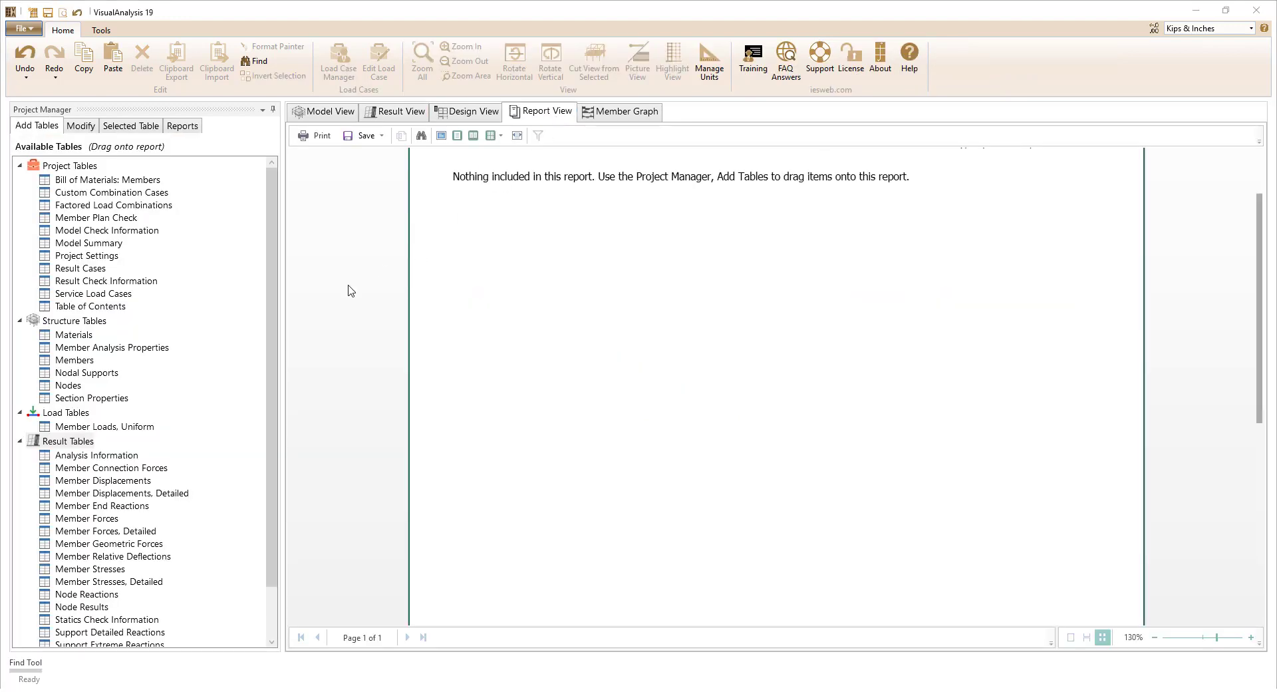
pyautogui.moveTo(93, 518); pyautogui.dragTo(489, 211)
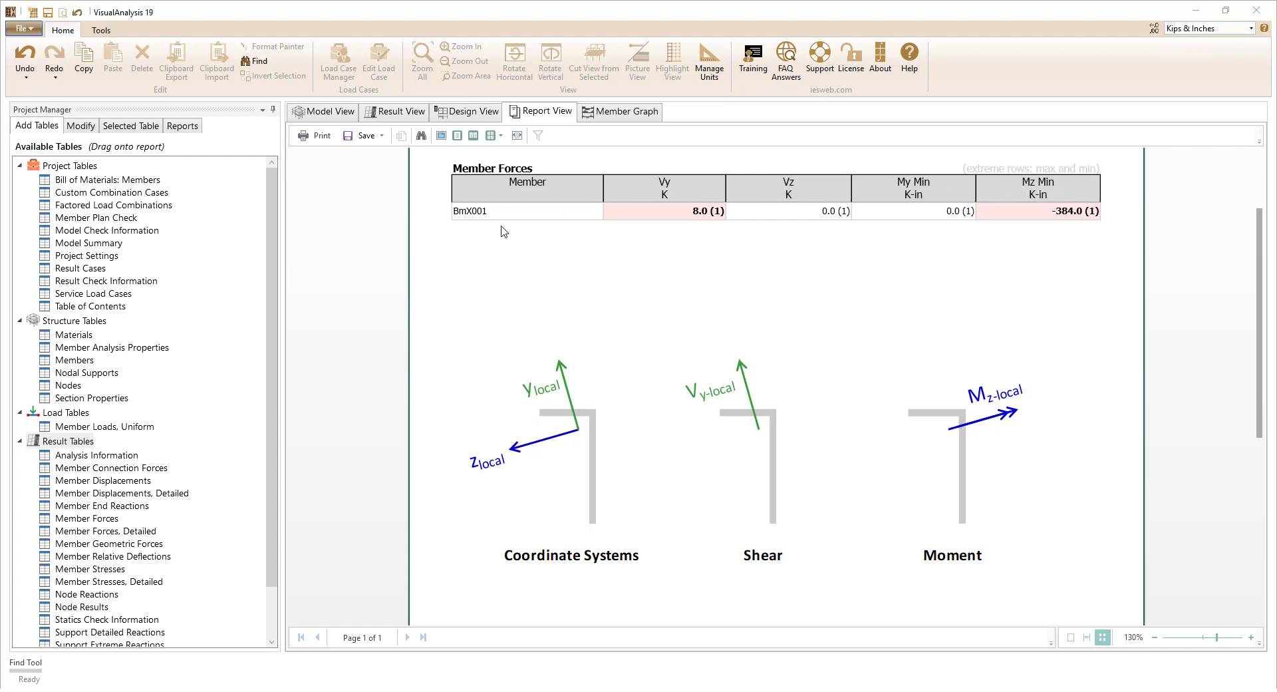
pyautogui.moveTo(141, 544); pyautogui.dragTo(456, 244)
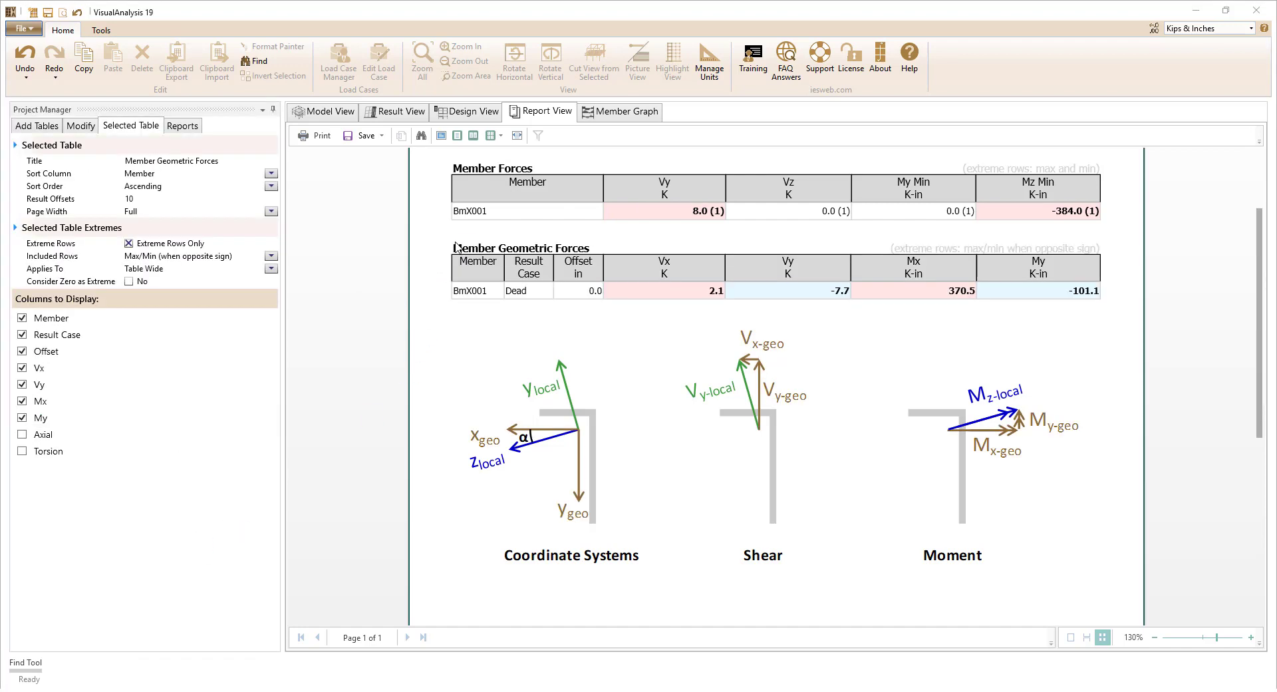
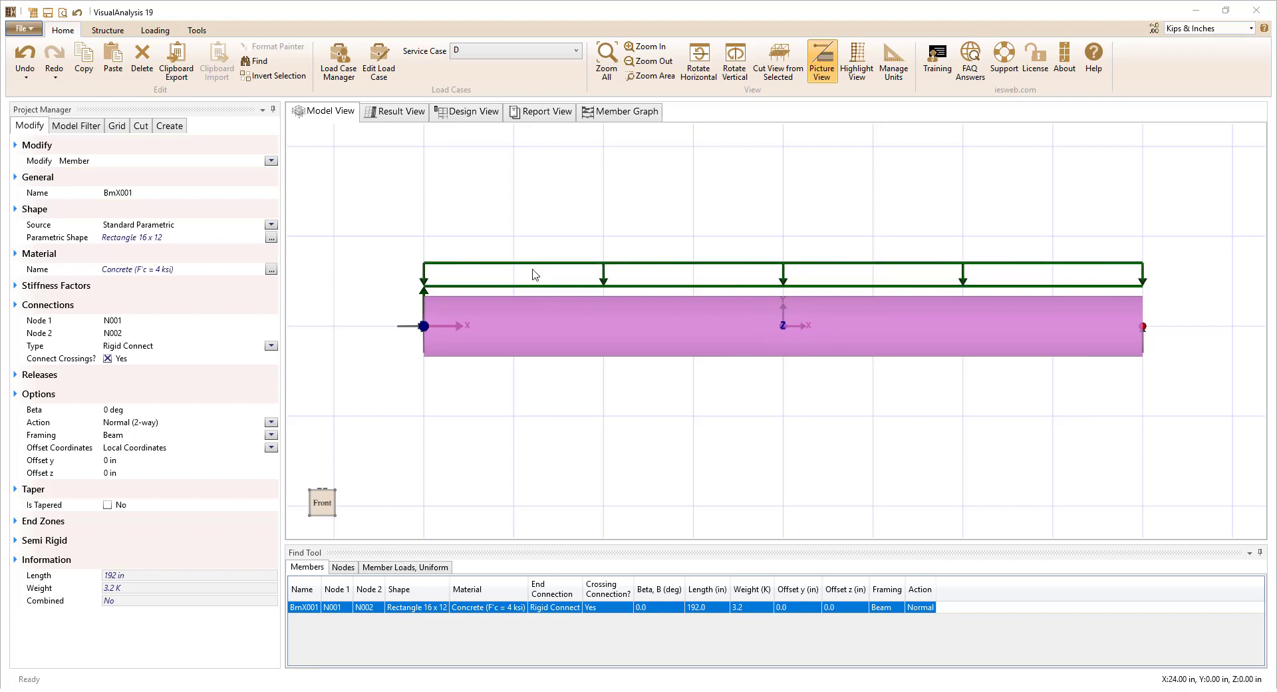
# Set the concrete beam design group's continuous longitudinal bars to two #3 at the top and size #6 at the bottom.
pyautogui.click(474, 111)
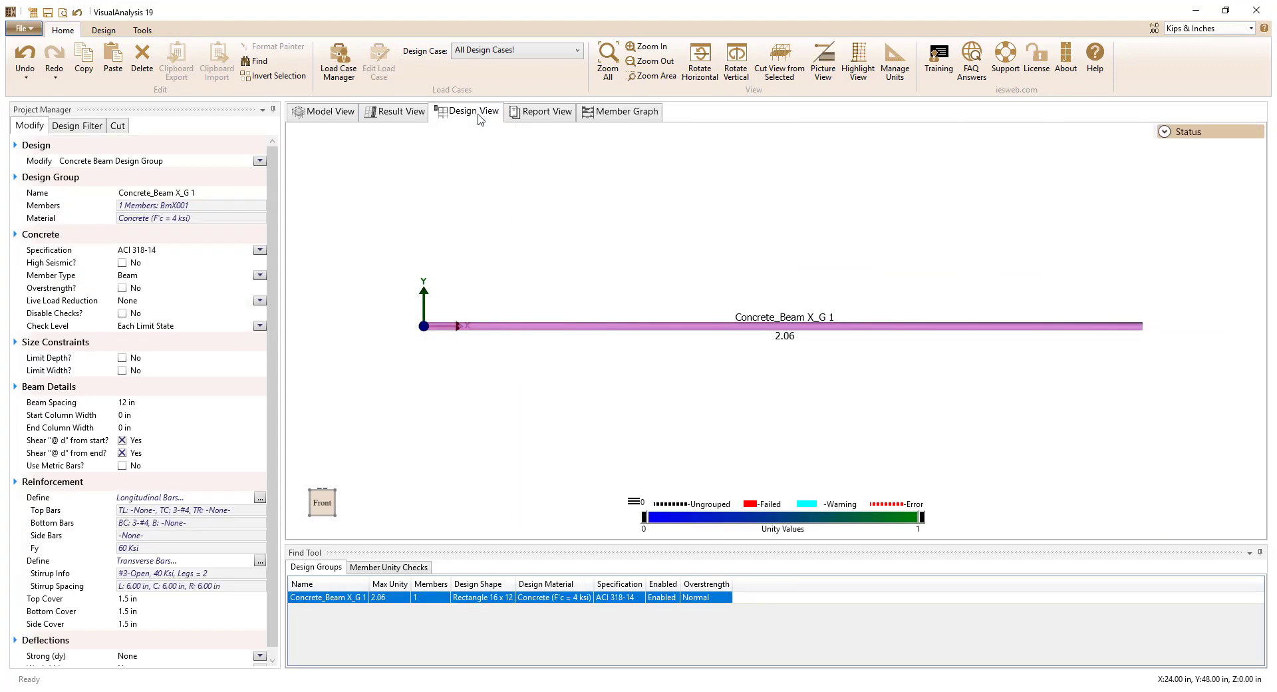
pyautogui.moveTo(688, 326)
pyautogui.click(259, 497)
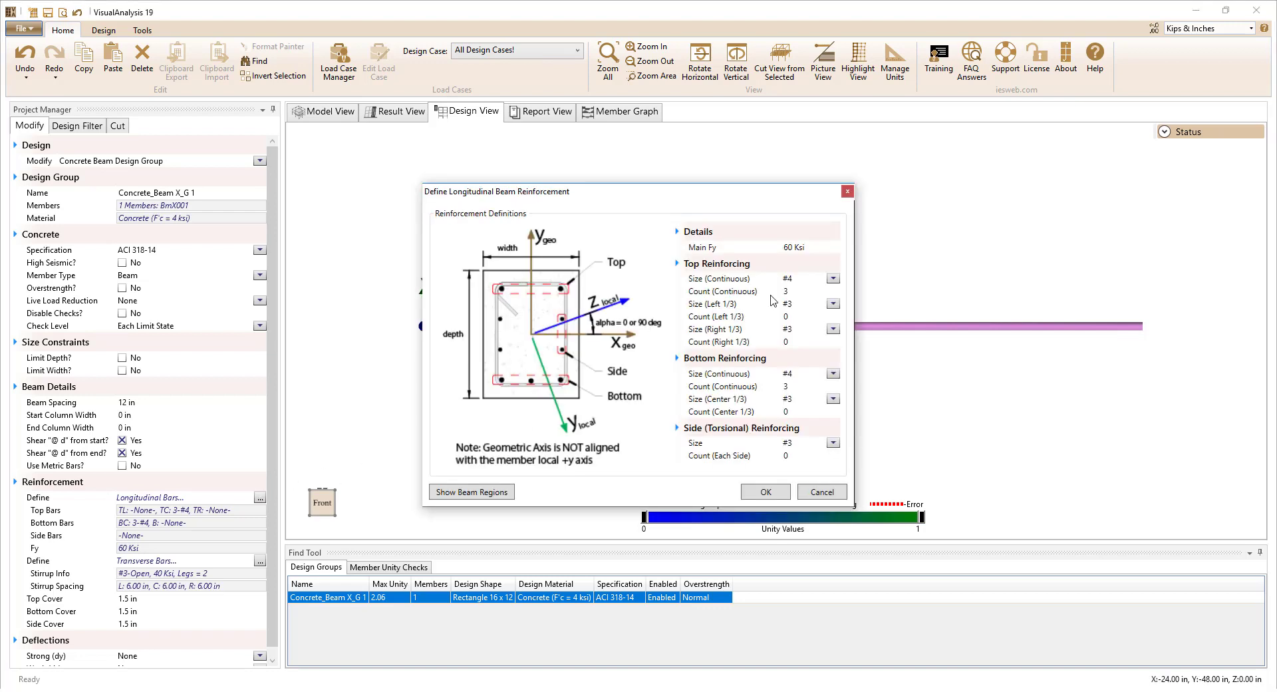
pyautogui.click(791, 291)
pyautogui.write('2')
pyautogui.click(833, 278)
pyautogui.click(792, 293)
pyautogui.click(832, 373)
pyautogui.click(812, 429)
pyautogui.click(780, 492)
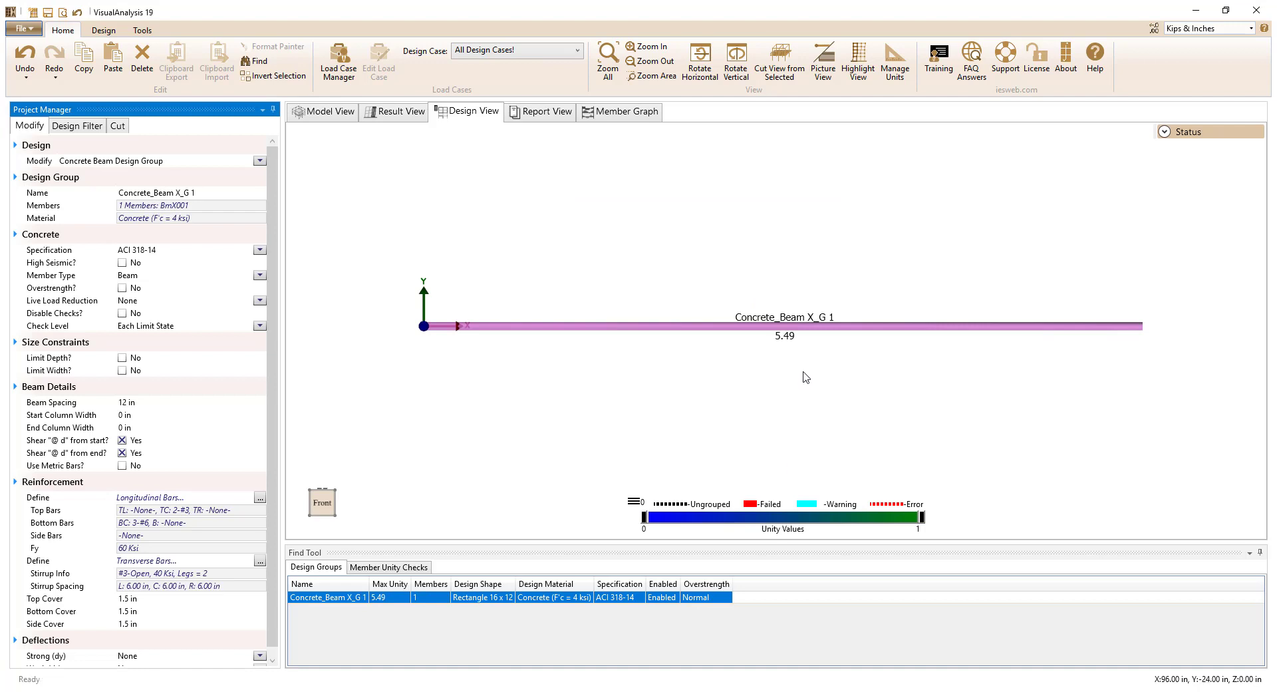
# Check the concrete beam's unity value and examine the geometric and local axes in its longitudinal reinforcement definition.
pyautogui.moveTo(801, 347)
pyautogui.click(259, 498)
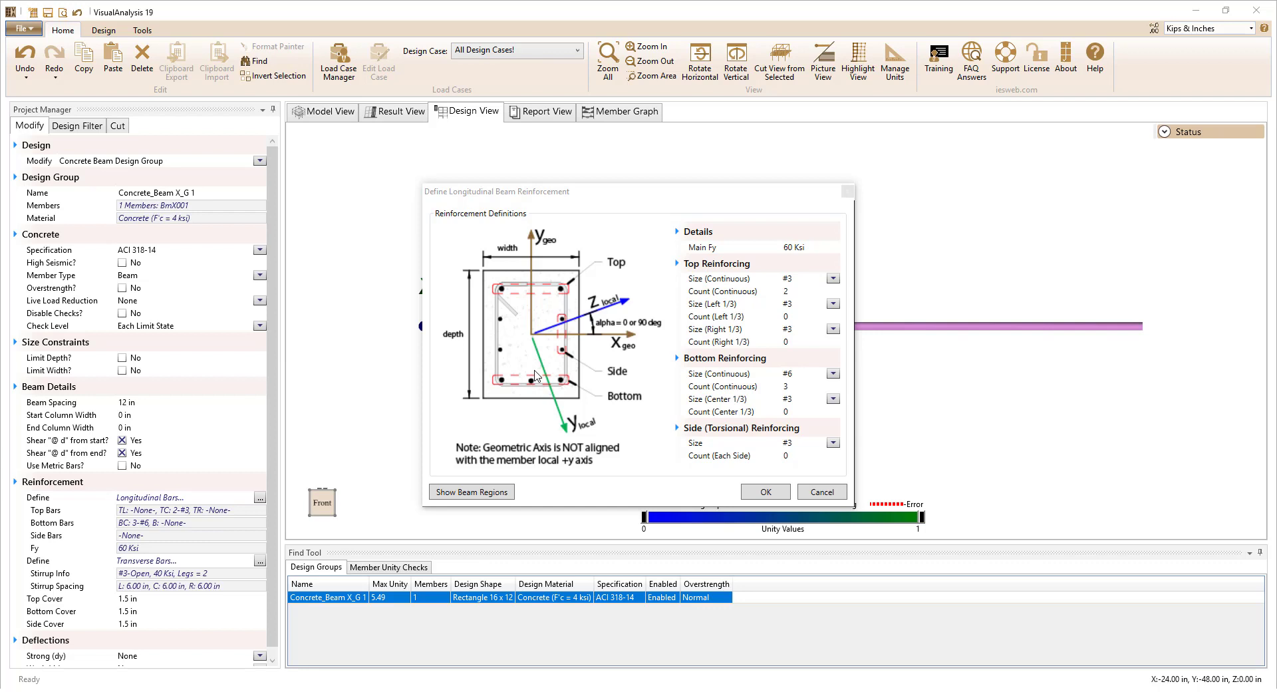
pyautogui.click(761, 494)
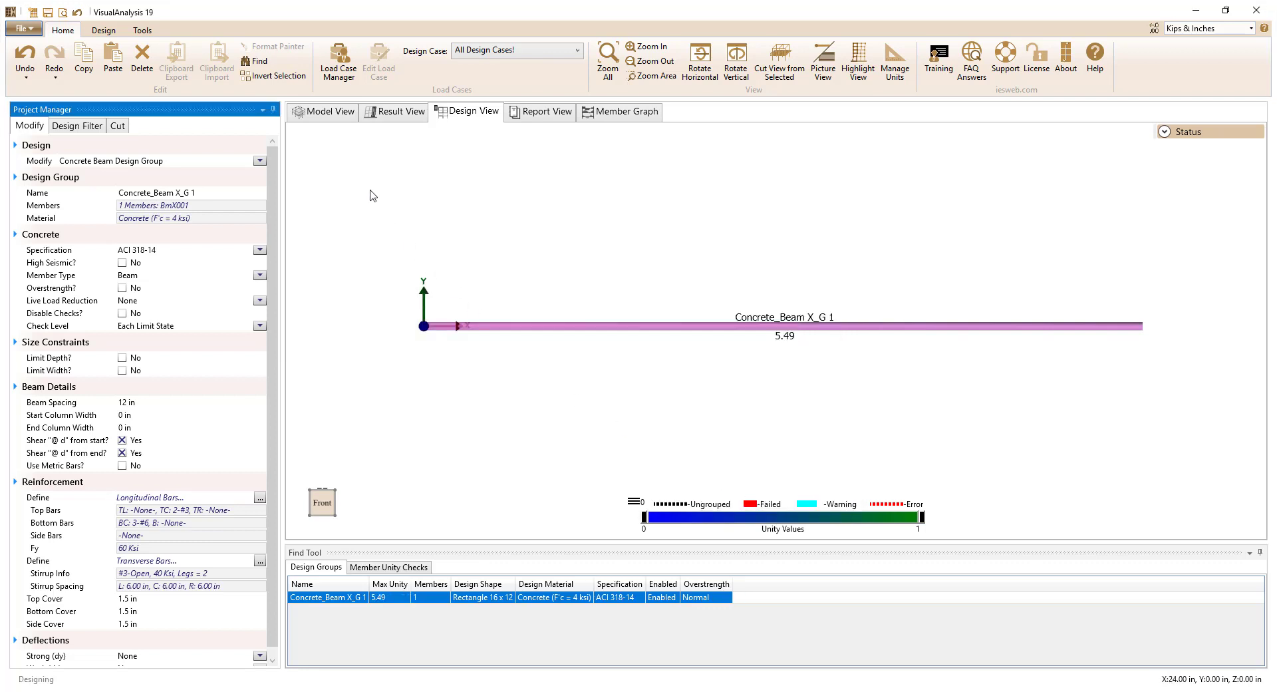
# Set the concrete beam member's Beta angle to 180 degrees and check its design result.
pyautogui.click(338, 116)
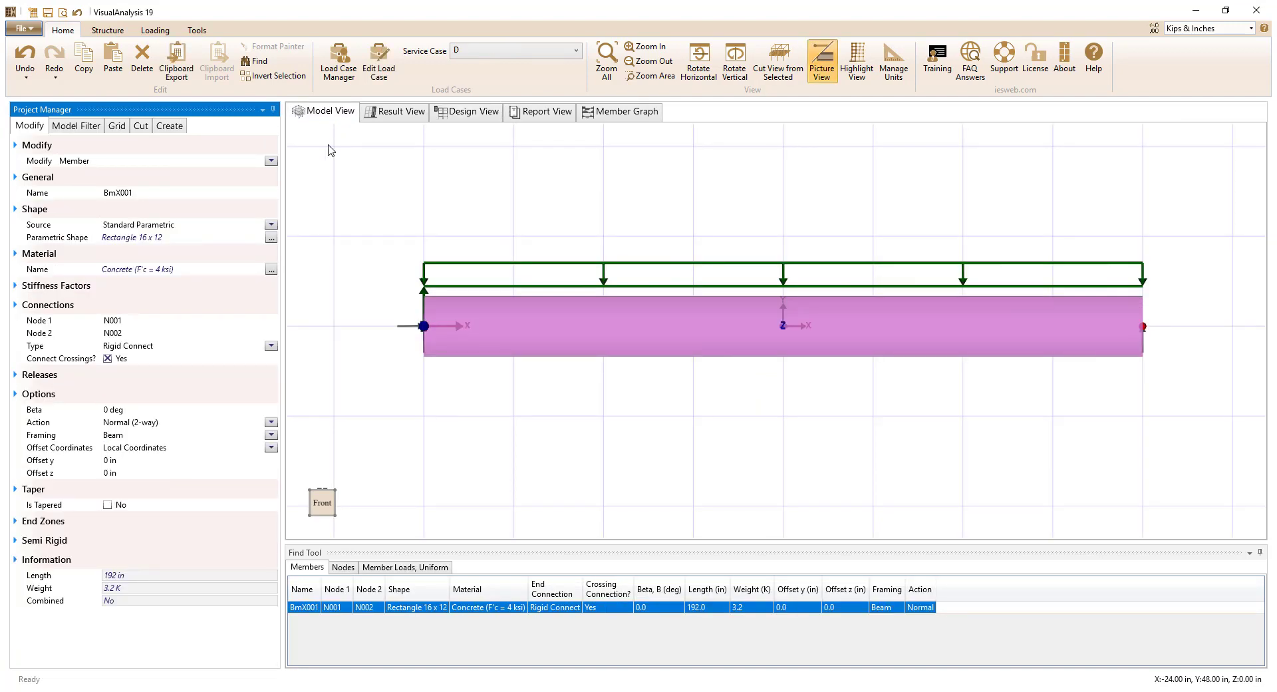
pyautogui.click(141, 409)
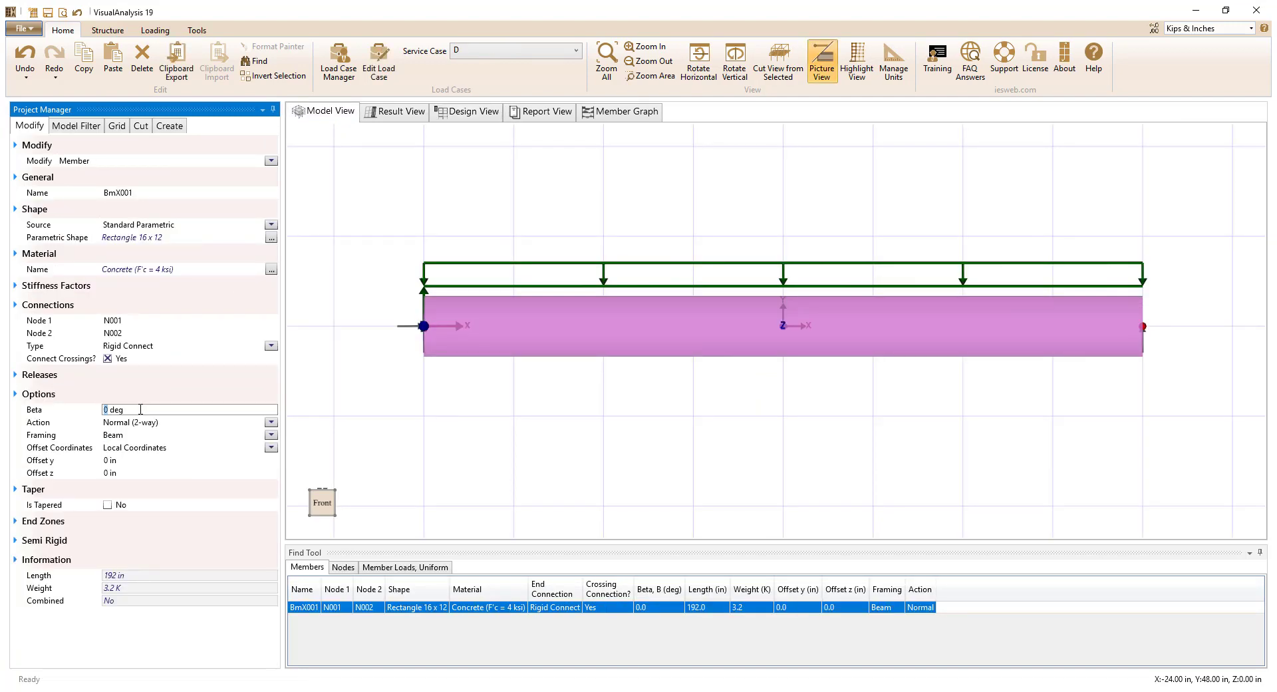
pyautogui.write('180')
pyautogui.press('Return')
pyautogui.click(474, 111)
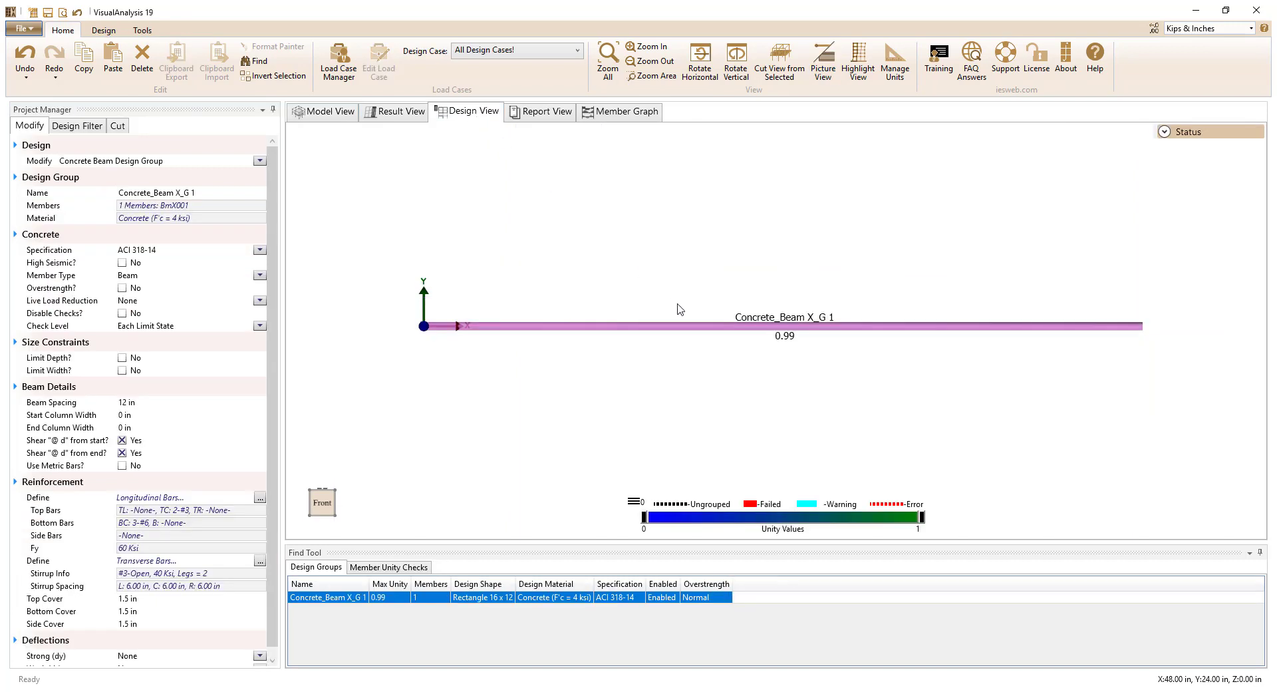